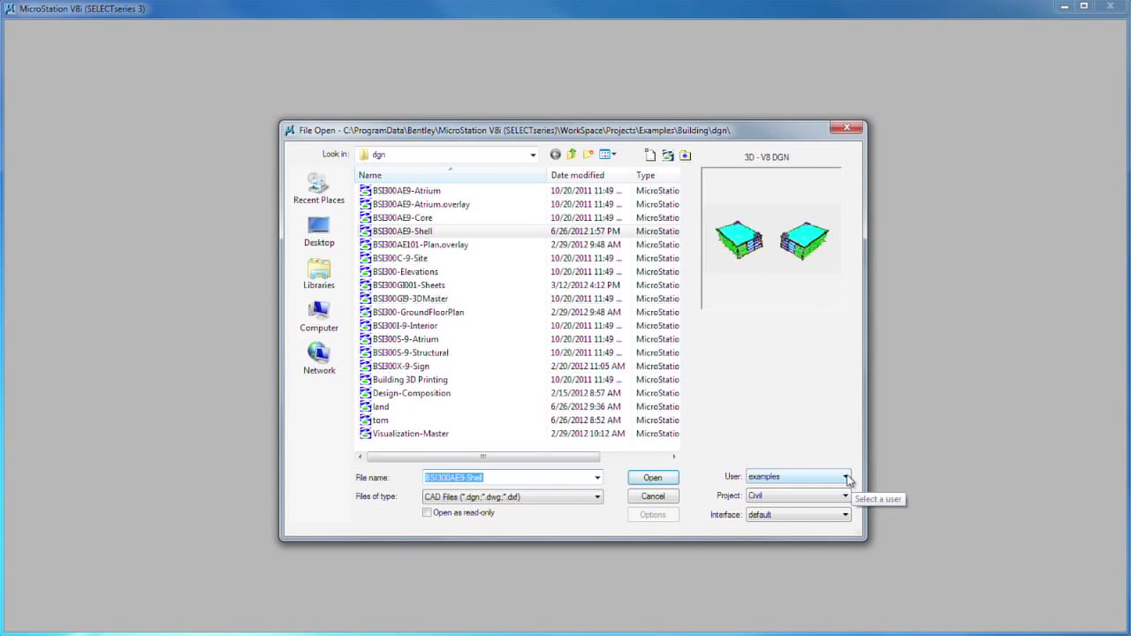
# Step: Open BSI300AE9-Shell.dgn as user examples in the Building project
pyautogui.click(847, 478)
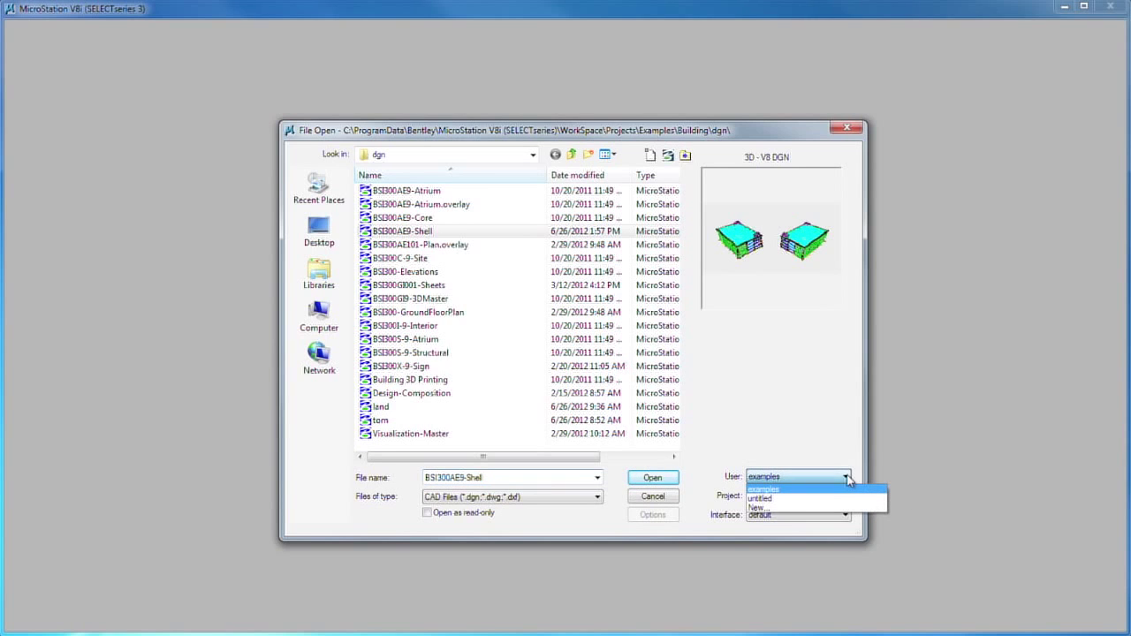
pyautogui.click(776, 491)
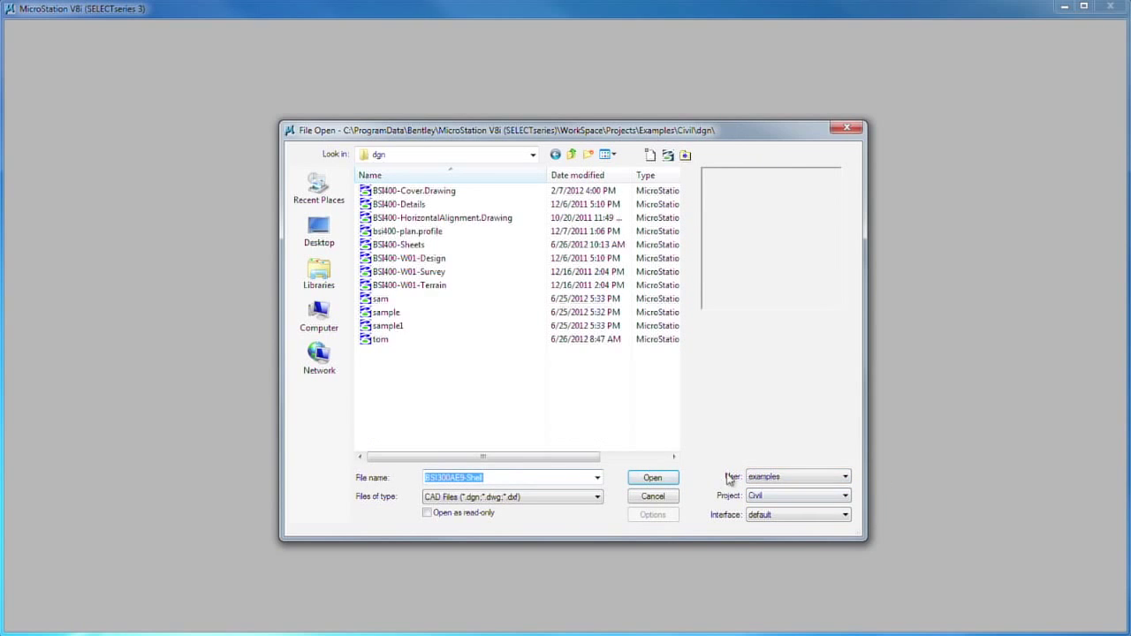
pyautogui.click(845, 498)
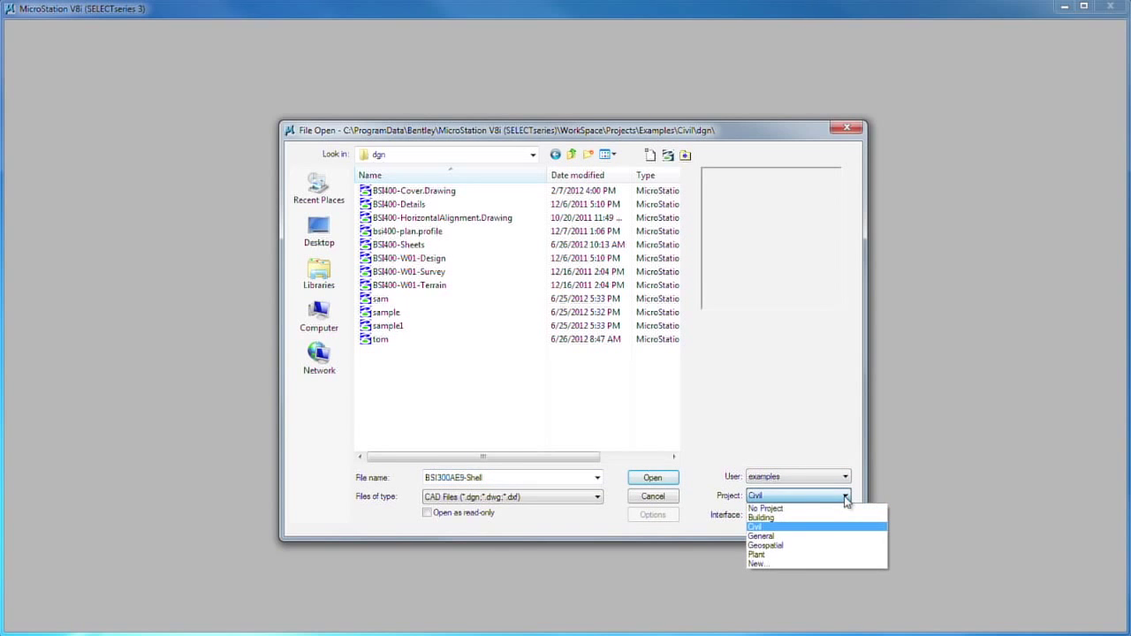
pyautogui.click(762, 519)
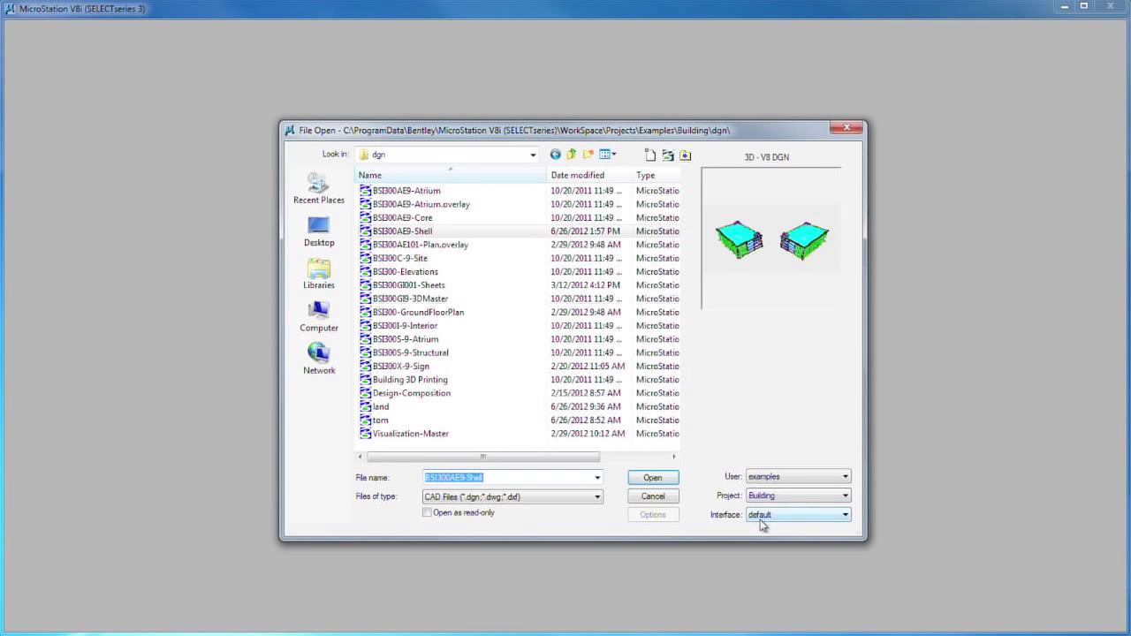
pyautogui.click(407, 236)
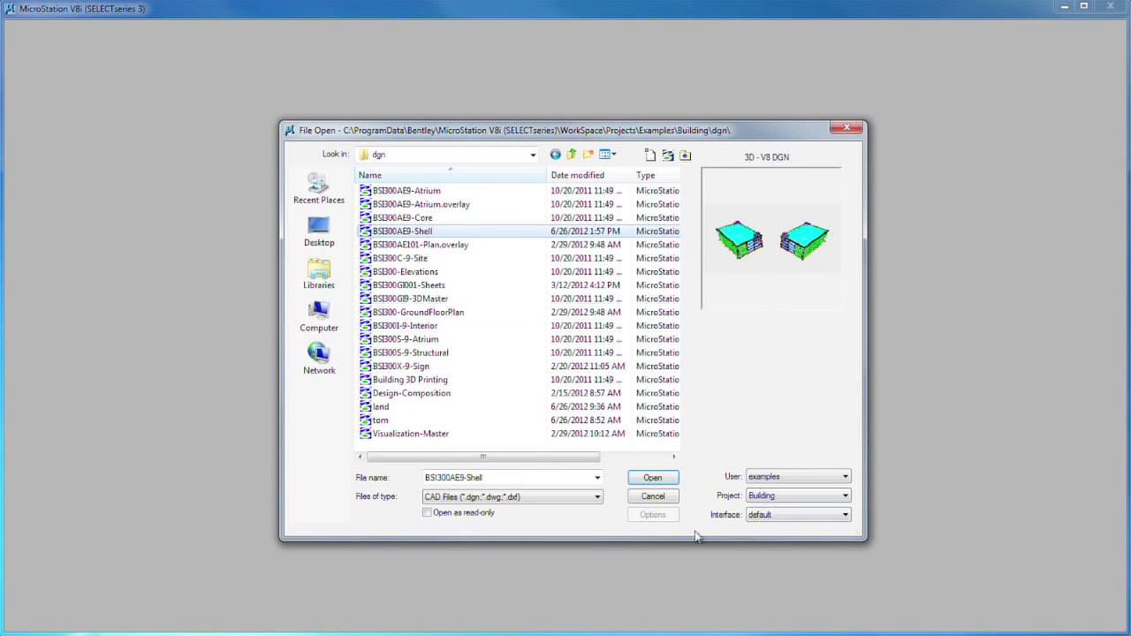
pyautogui.click(653, 478)
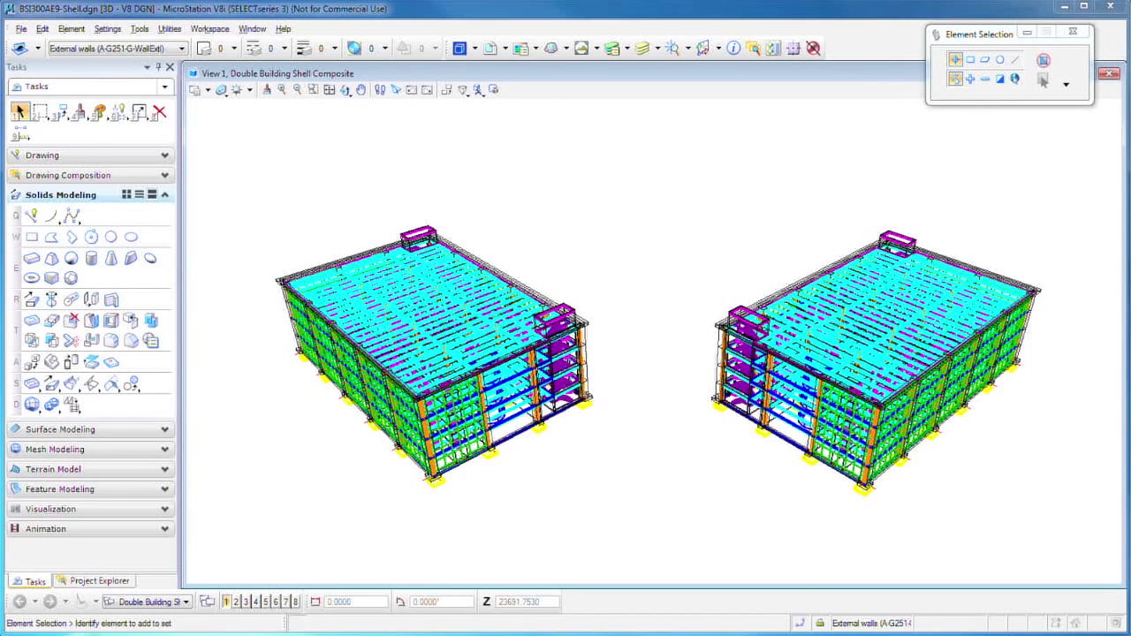
# Step: Start rotating the view, then check the View Group list and dismiss it with Esc
pyautogui.click(221, 89)
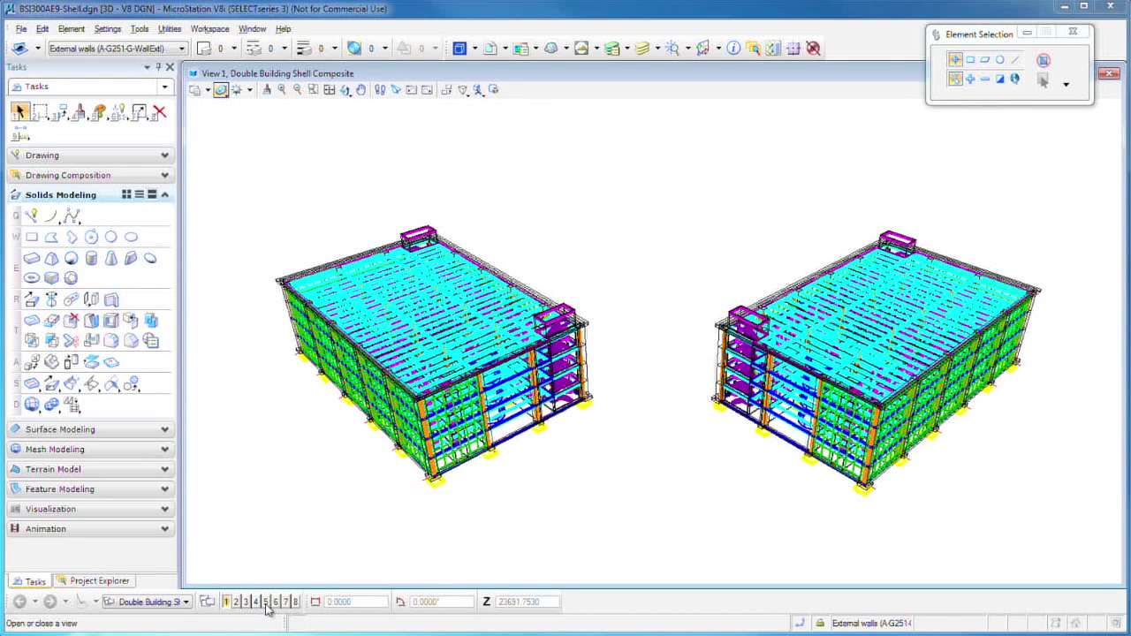
pyautogui.click(187, 603)
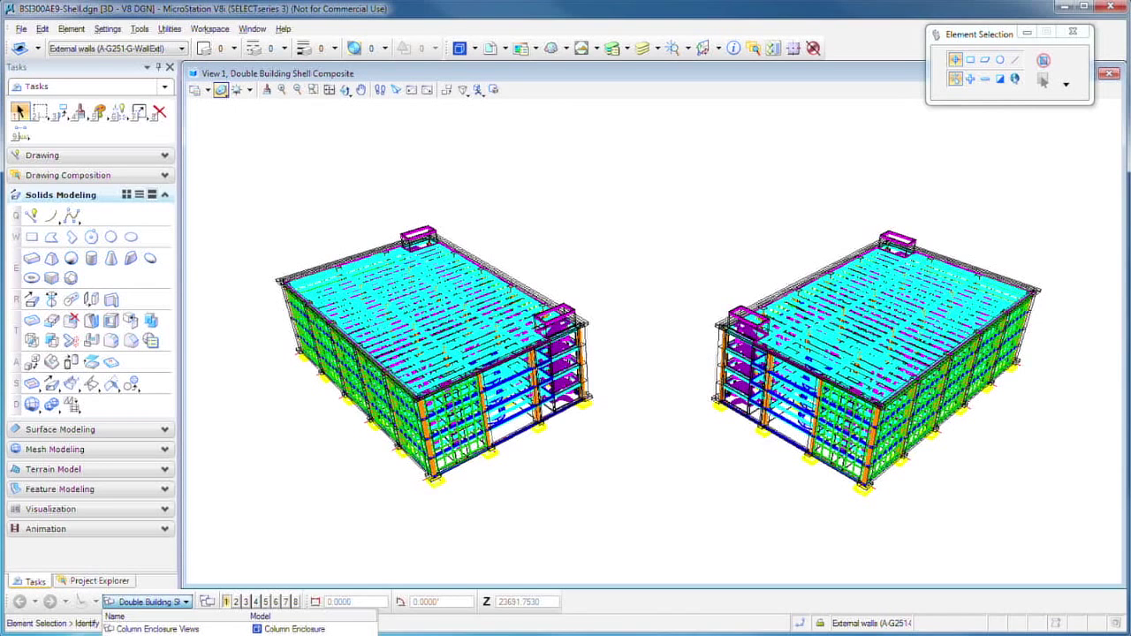
pyautogui.press('Escape')
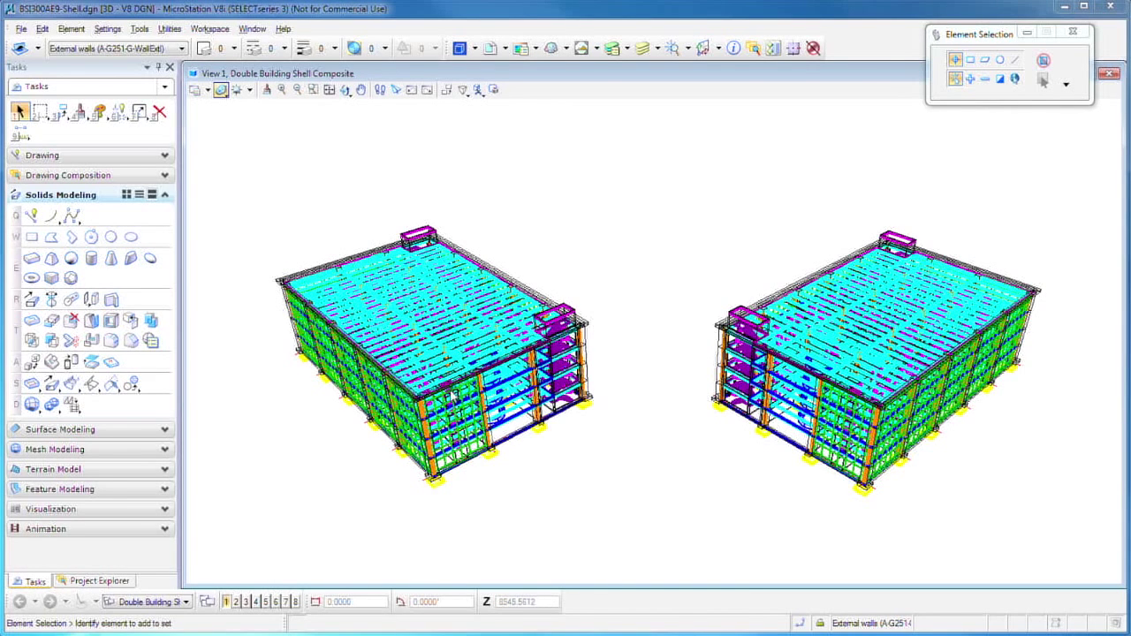
pyautogui.moveTo(450, 392)
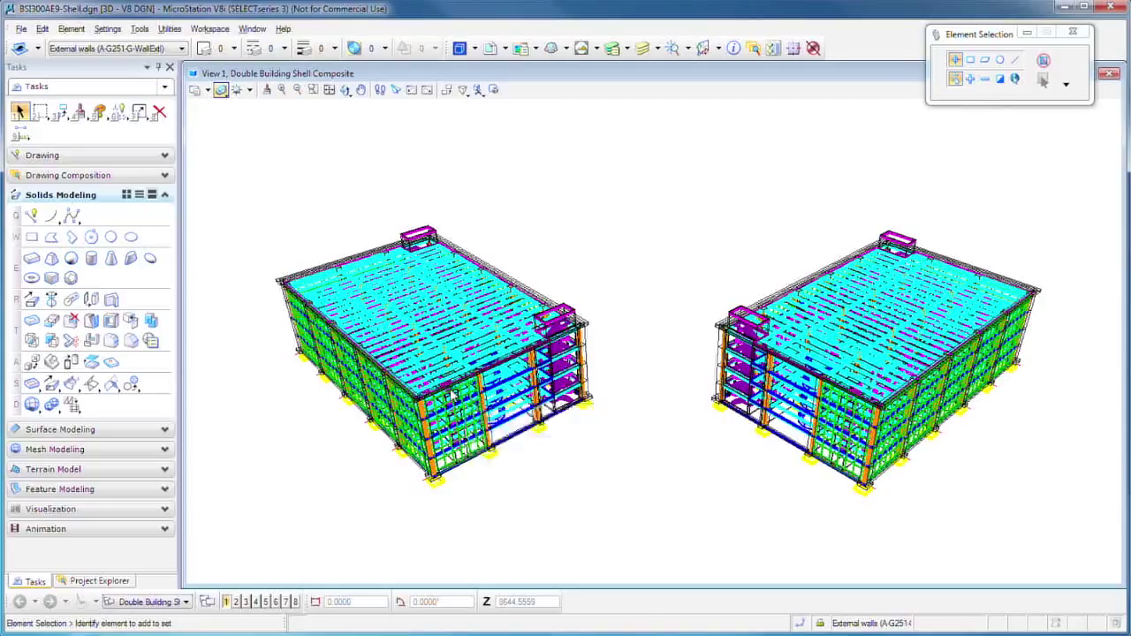
pyautogui.scroll(10, 455, 388)
pyautogui.scroll(-10, 462, 382)
pyautogui.scroll(8, 478, 384)
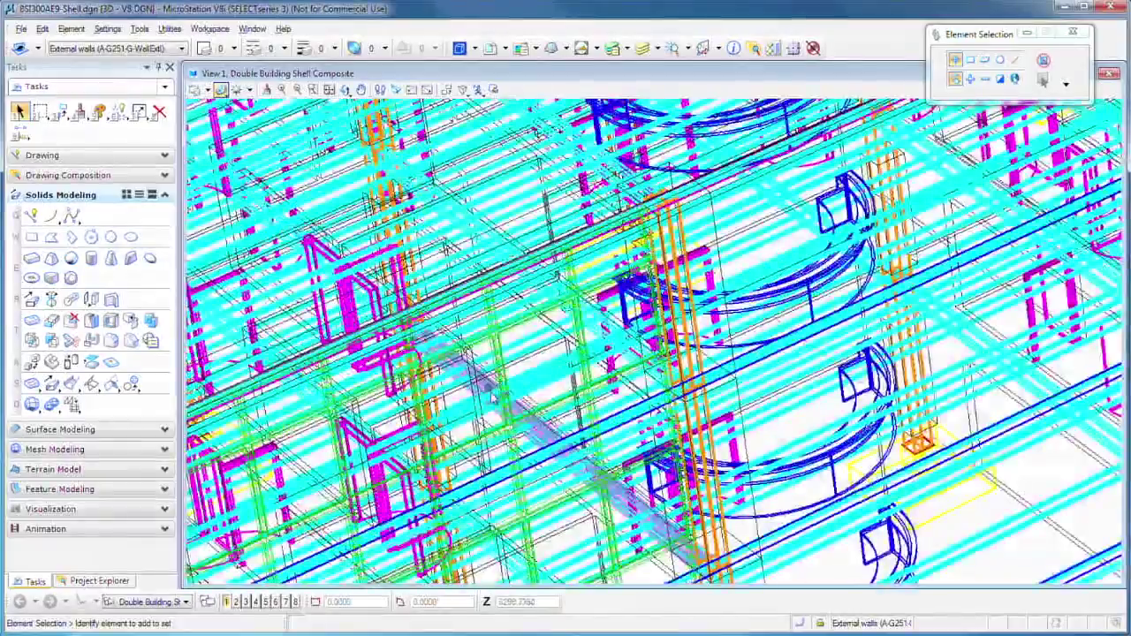
pyautogui.scroll(-10, 482, 384)
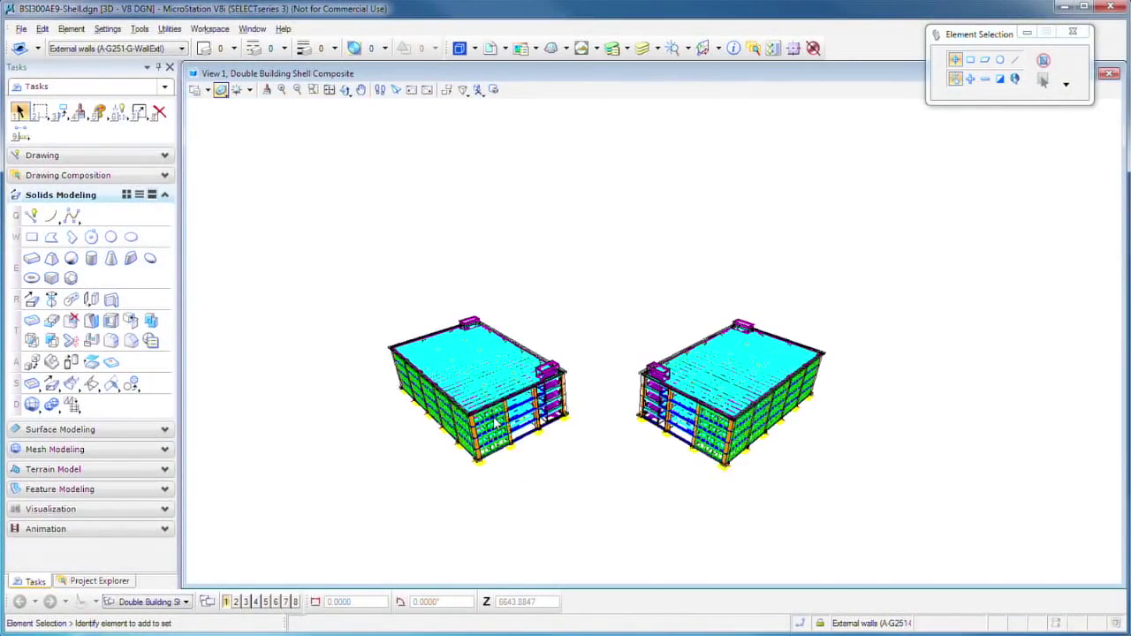
pyautogui.scroll(3, 508, 415)
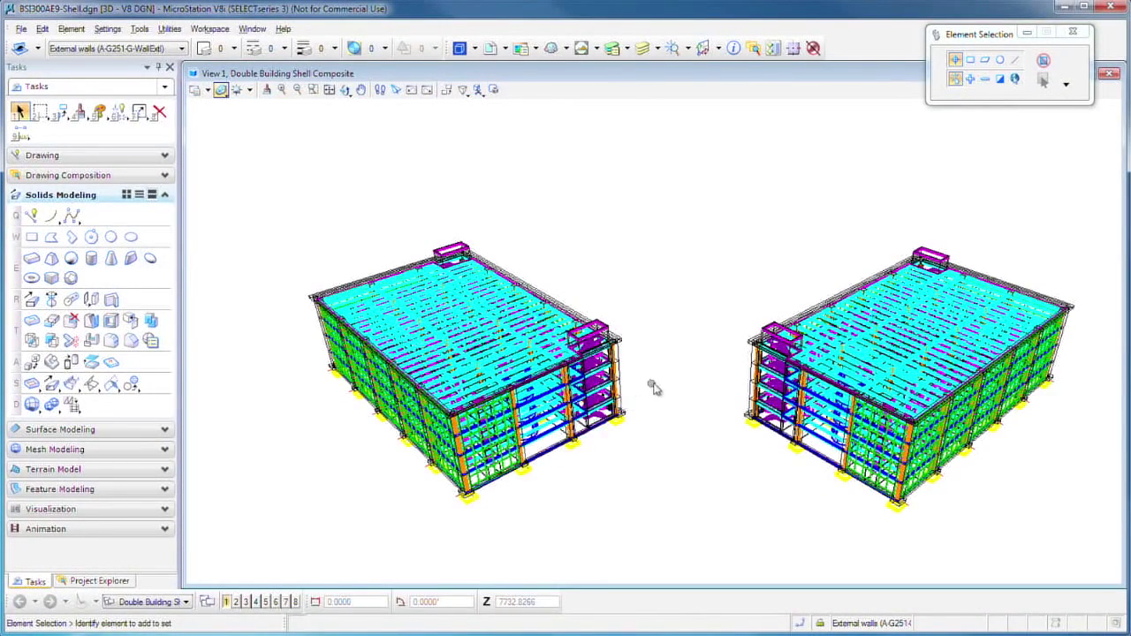
pyautogui.moveTo(672, 383); pyautogui.dragTo(643, 382, button='middle')
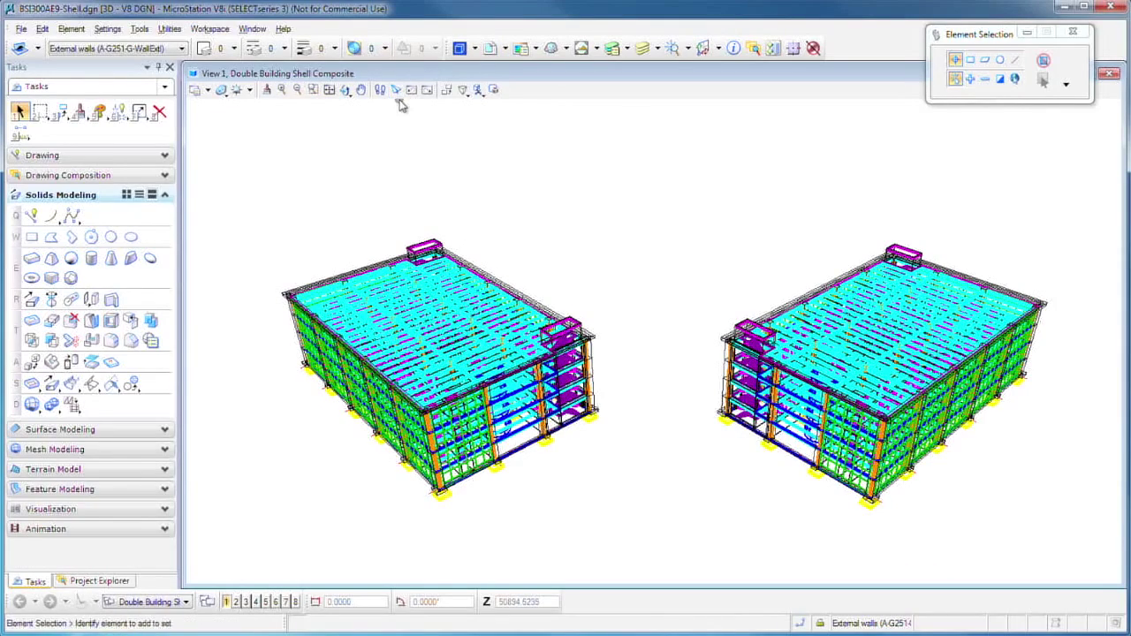
pyautogui.click(361, 89)
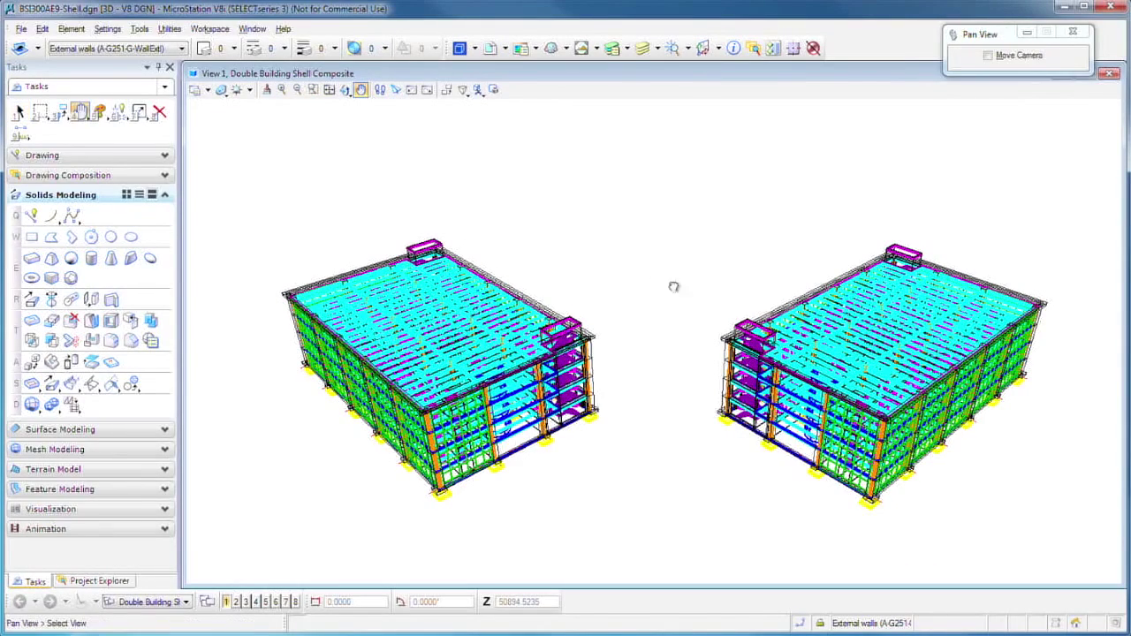
pyautogui.moveTo(708, 290); pyautogui.dragTo(420, 109)
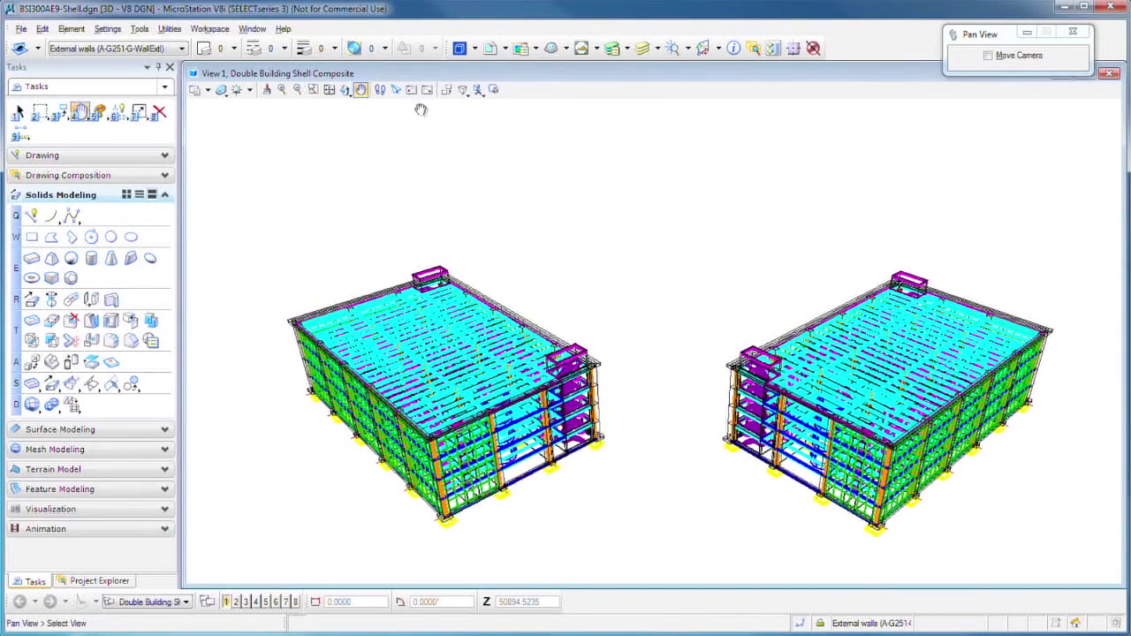
pyautogui.click(329, 91)
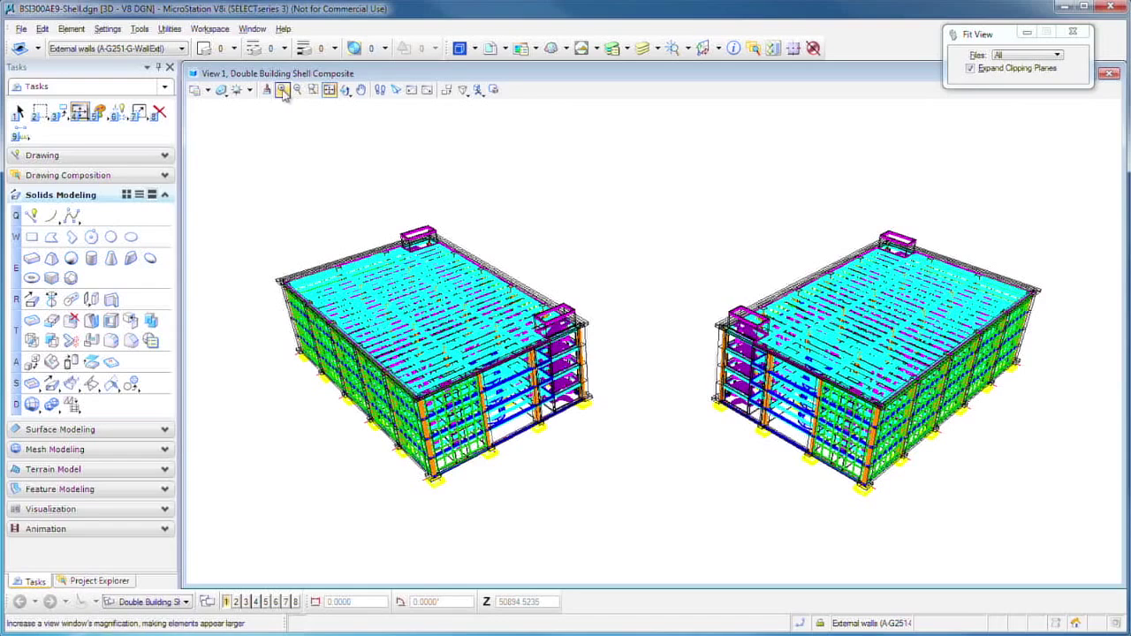
pyautogui.click(282, 92)
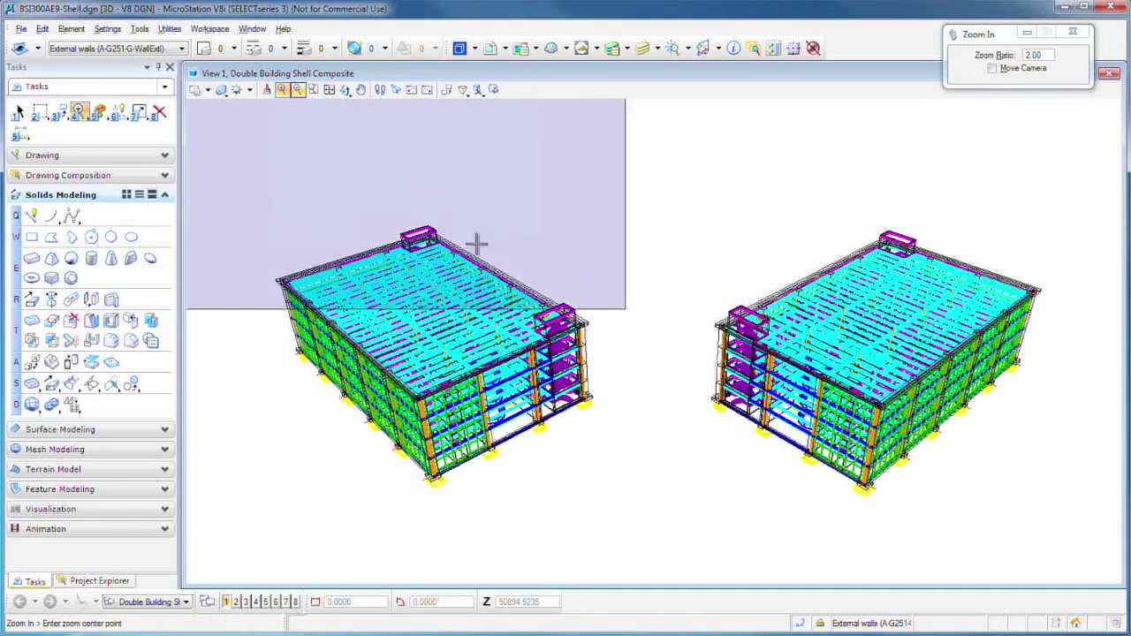
pyautogui.click(566, 320)
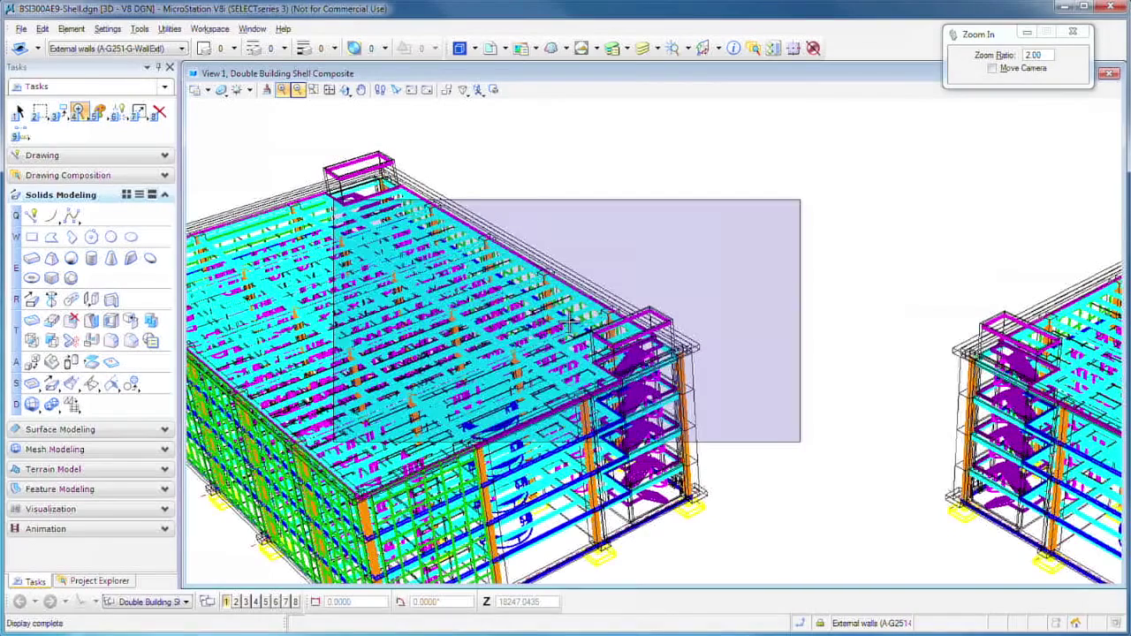
pyautogui.click(628, 336)
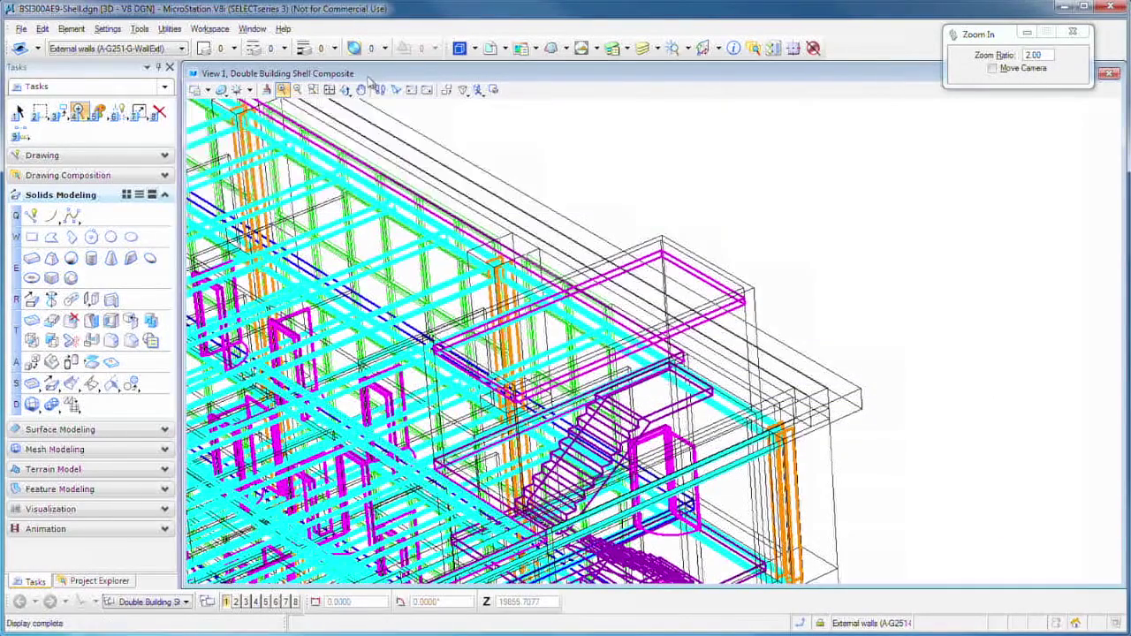
pyautogui.click(330, 89)
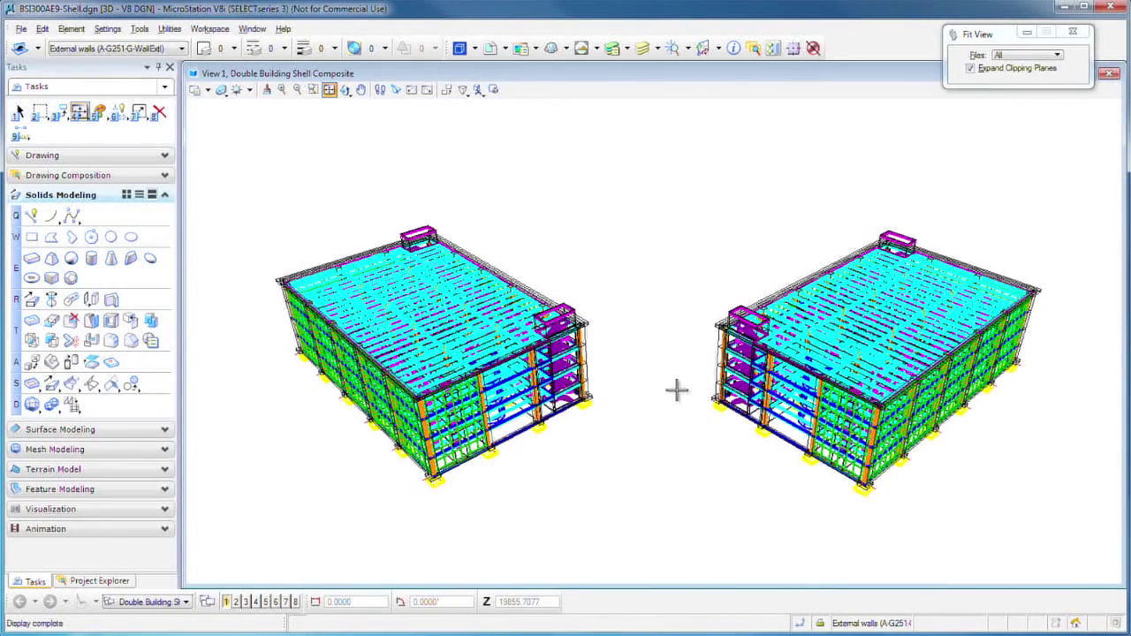
pyautogui.scroll(4, 675, 384)
pyautogui.scroll(-5, 675, 385)
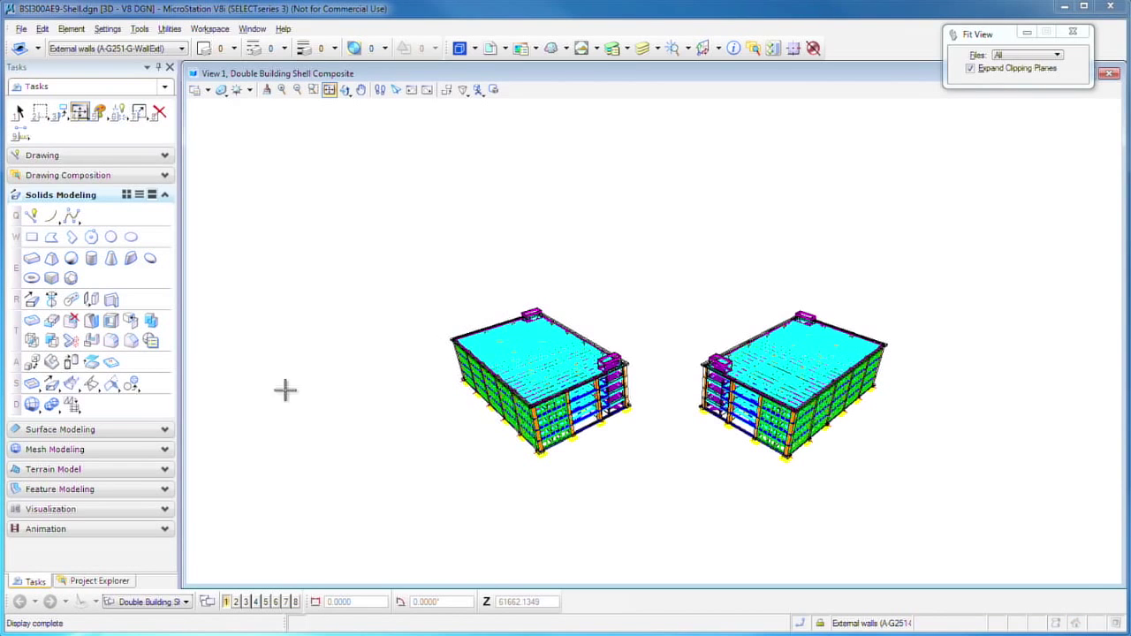
pyautogui.click(165, 195)
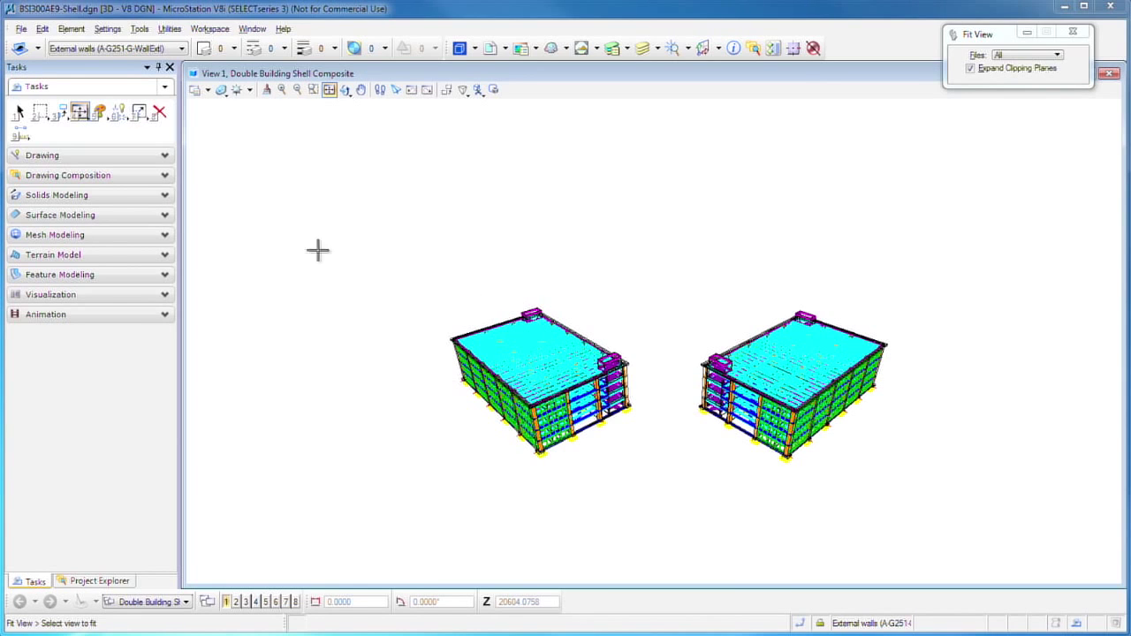
pyautogui.click(165, 199)
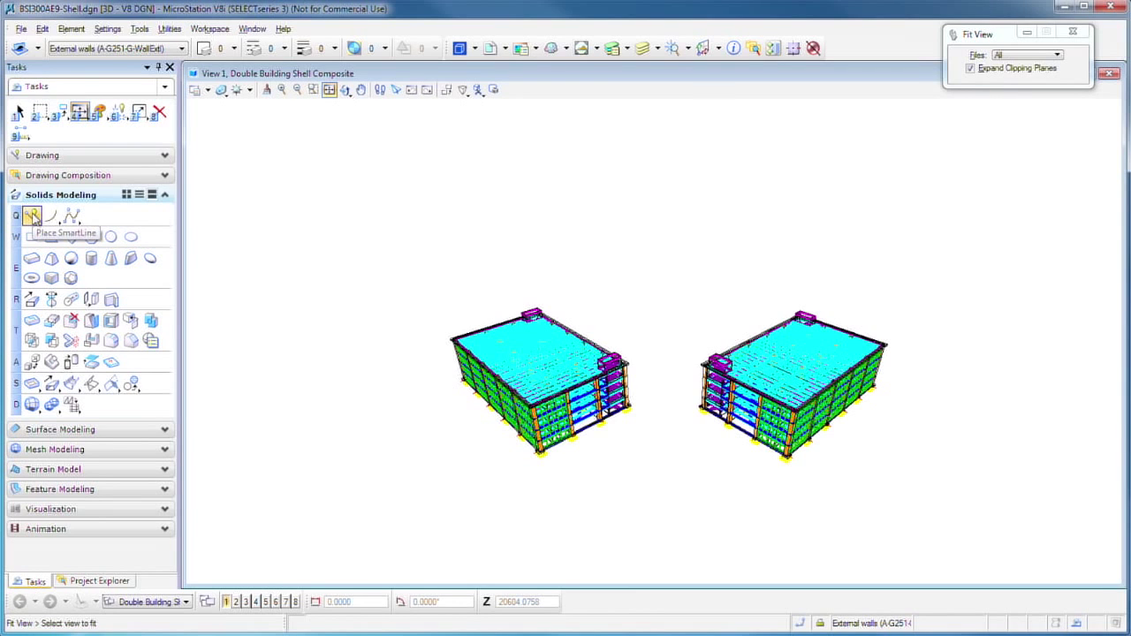
# Step: Start a SmartLine below the left building, with AccuDraw set to distance-and-angle input
pyautogui.click(33, 218)
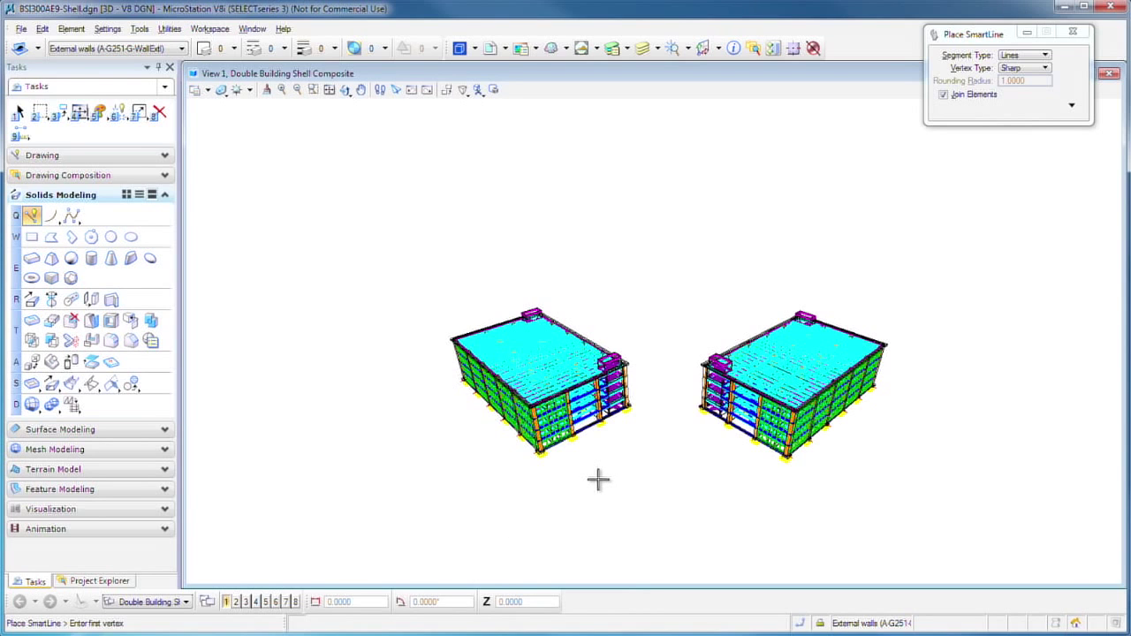
pyautogui.click(598, 479)
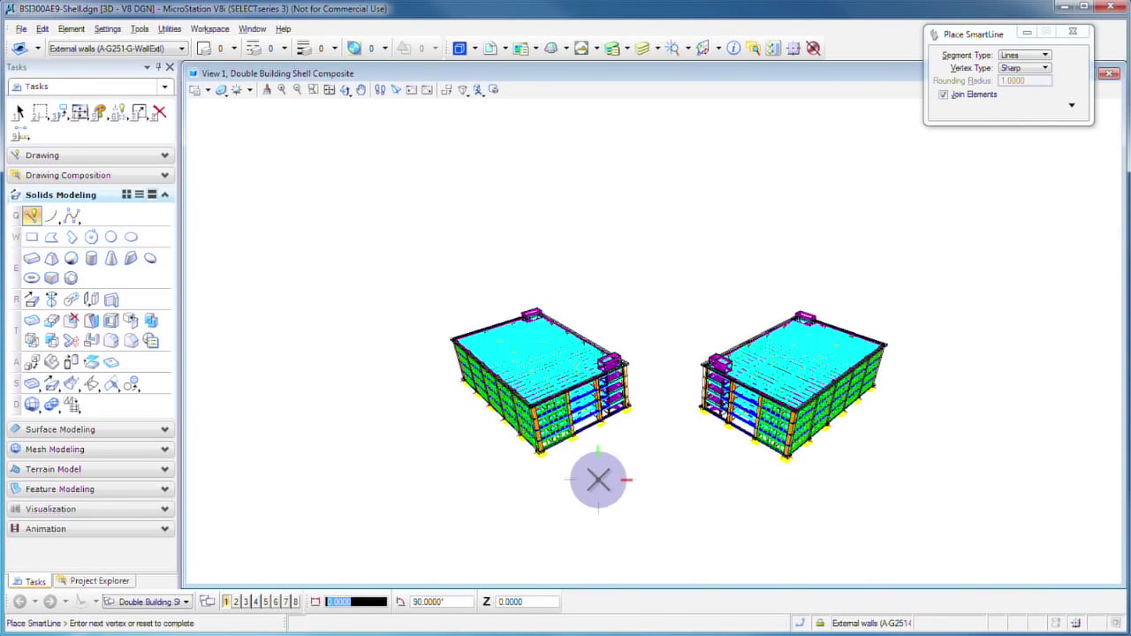
pyautogui.press('space')
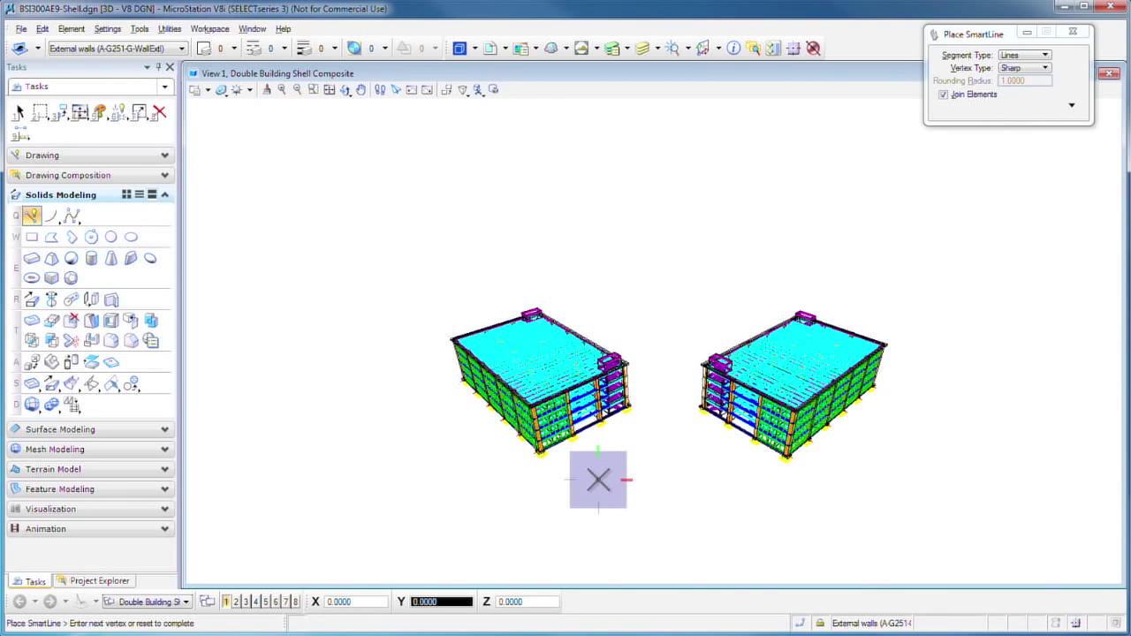
pyautogui.press('space')
pyautogui.press('space')
pyautogui.press('space')
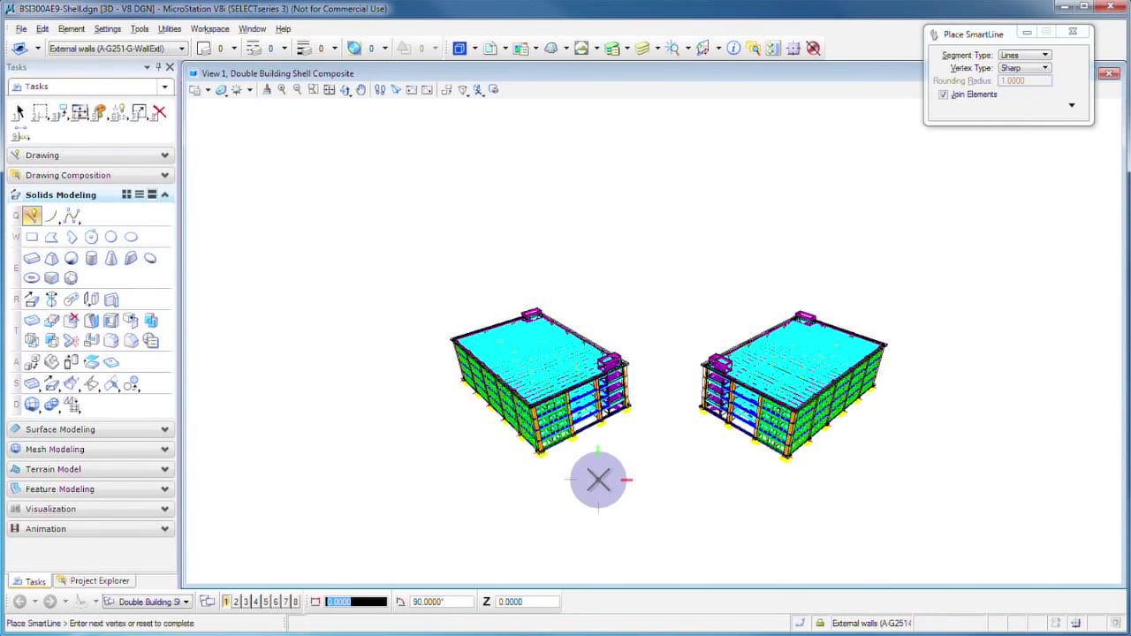
pyautogui.press('space')
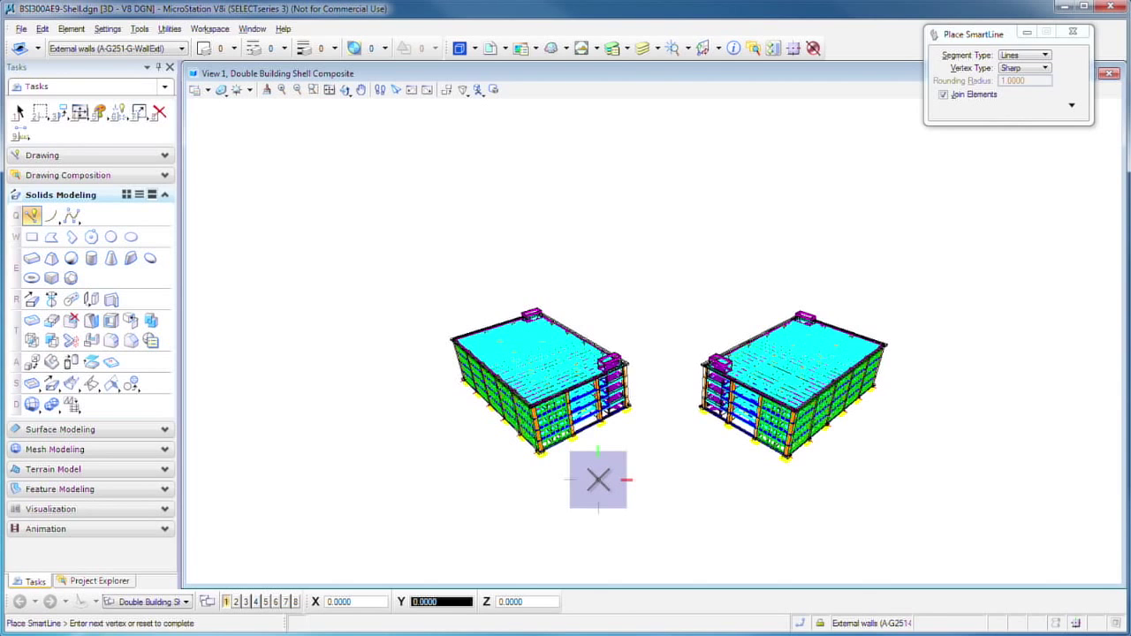
# Step: Cycle AccuDraw through Top, Front and Side rotations, ending in Top
pyautogui.press('t')
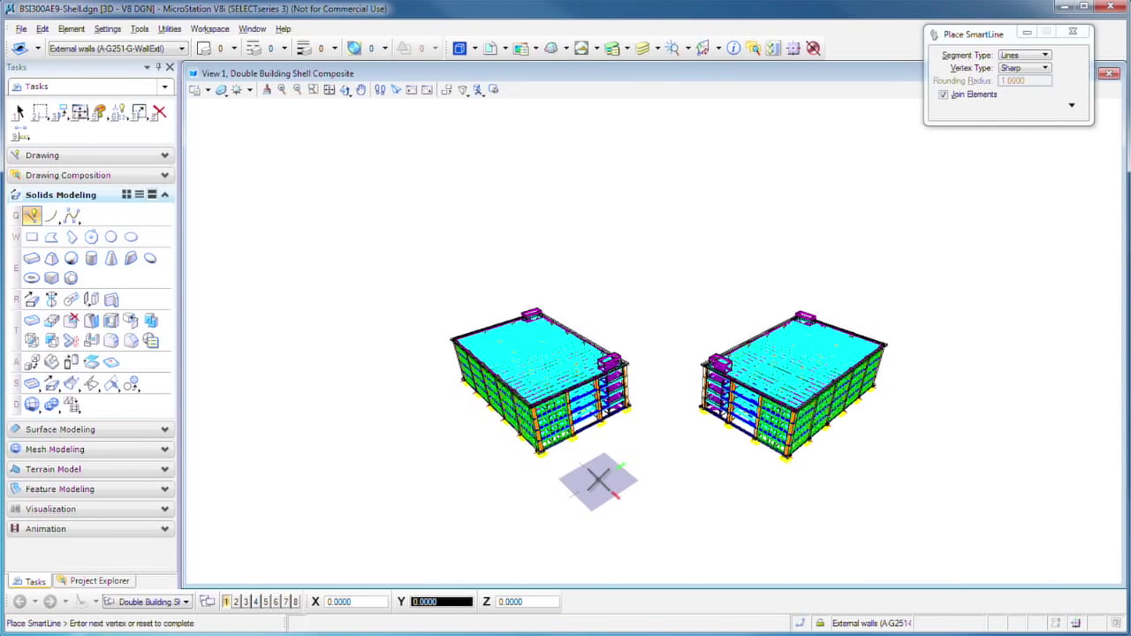
pyautogui.press('f')
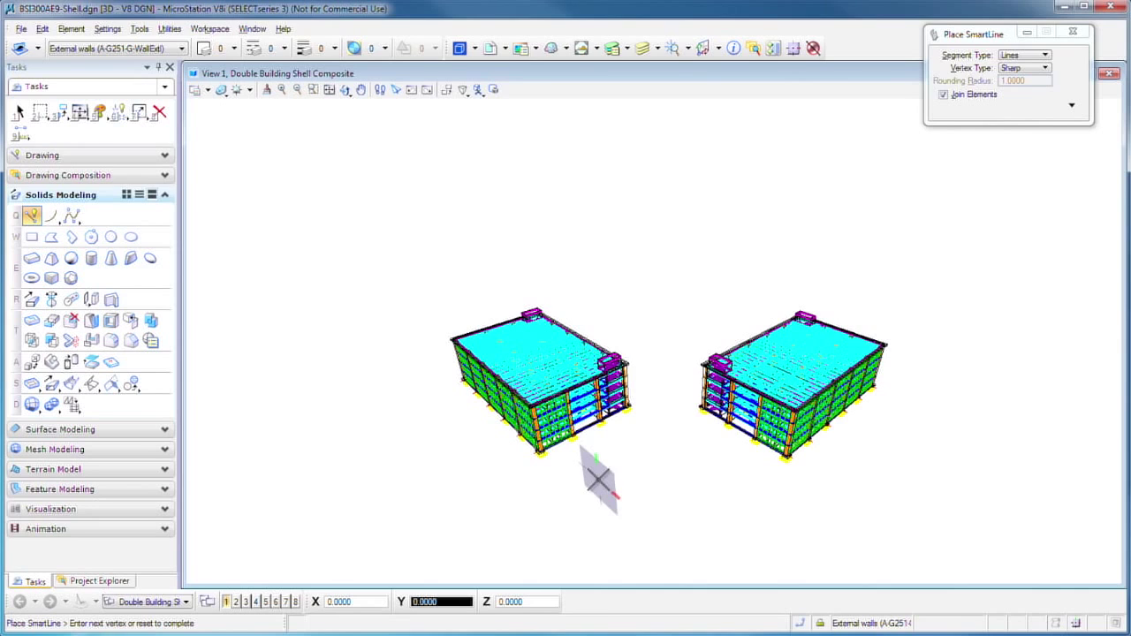
pyautogui.press('s')
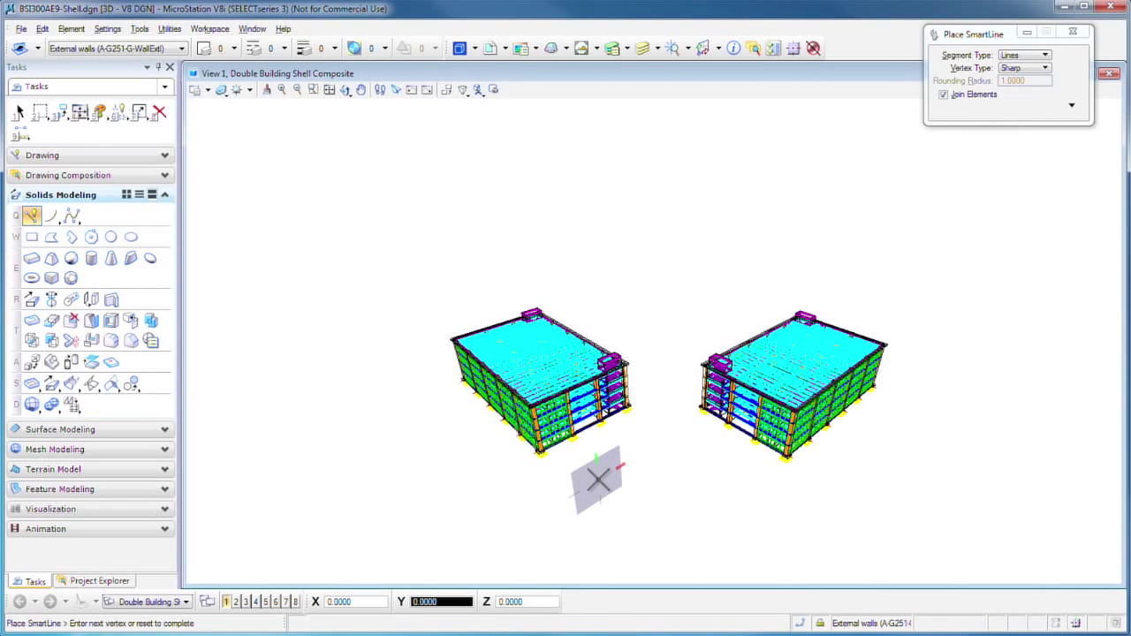
pyautogui.press('t')
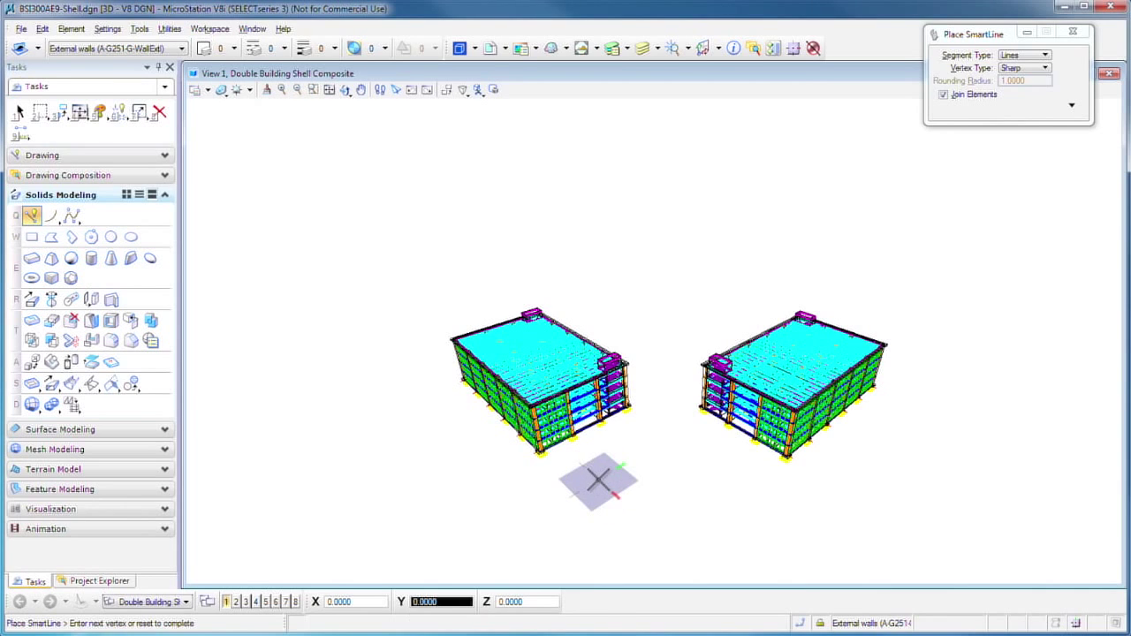
pyautogui.press('s')
pyautogui.press('f')
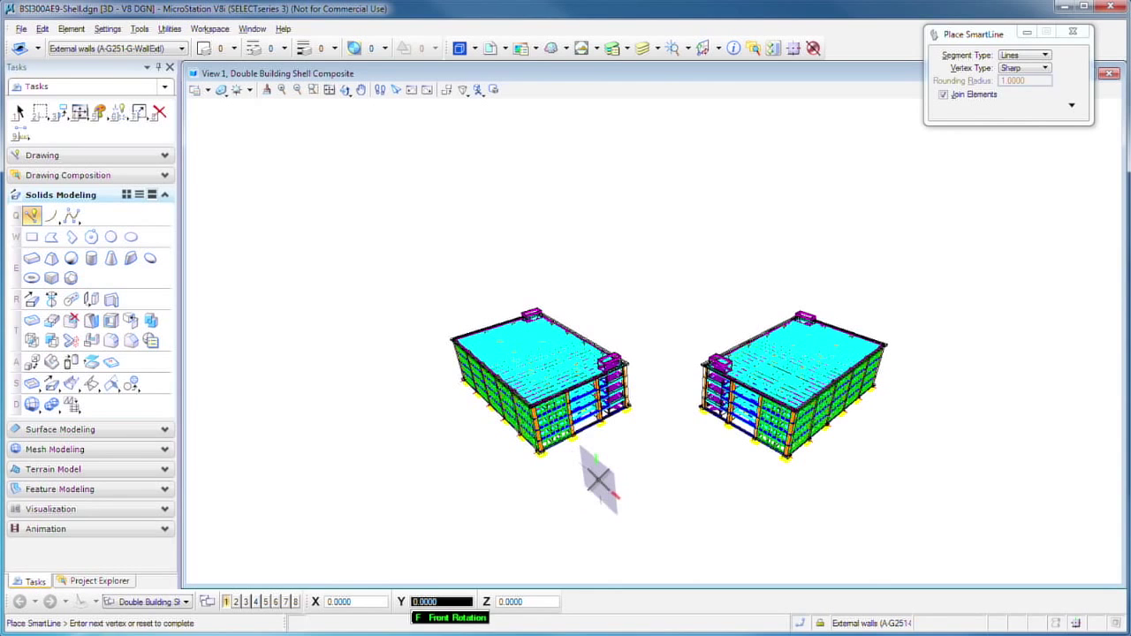
pyautogui.press('t')
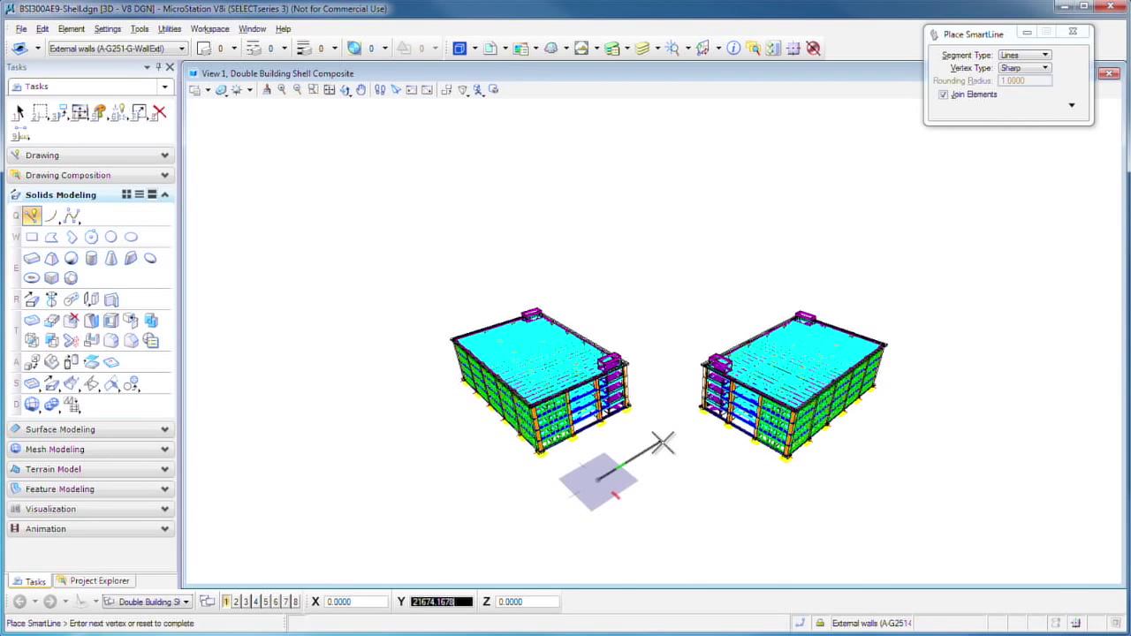
# Step: Draw the L-shaped outline with sides 35000, 17000, 6000 and 19000, closing at the start
pyautogui.write('35')
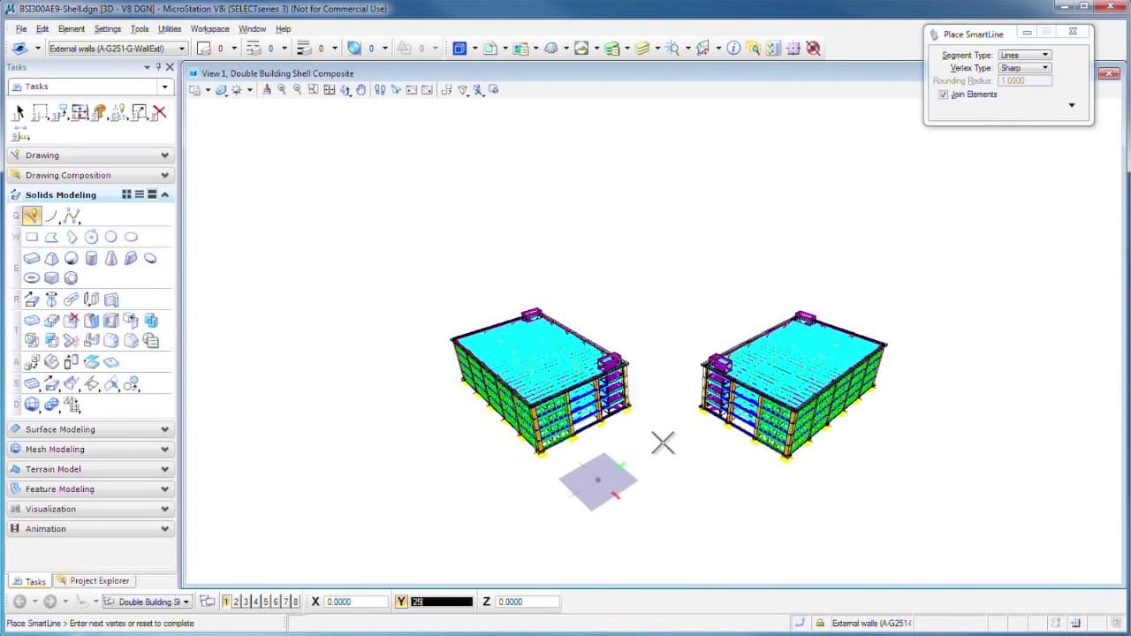
pyautogui.write('000')
pyautogui.click(665, 442)
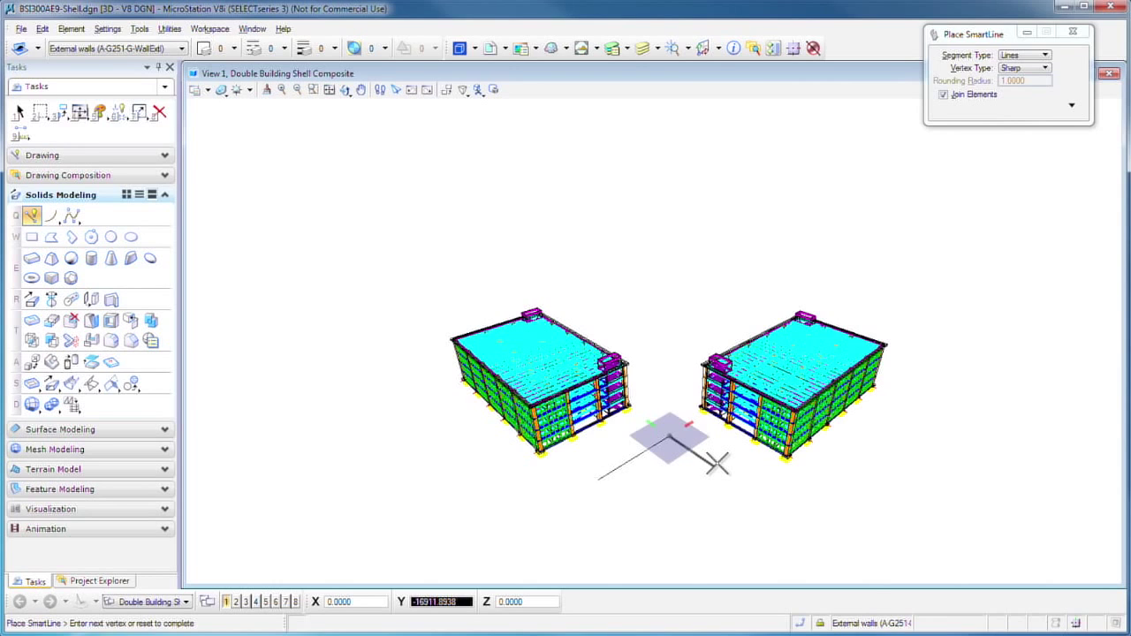
pyautogui.write('1')
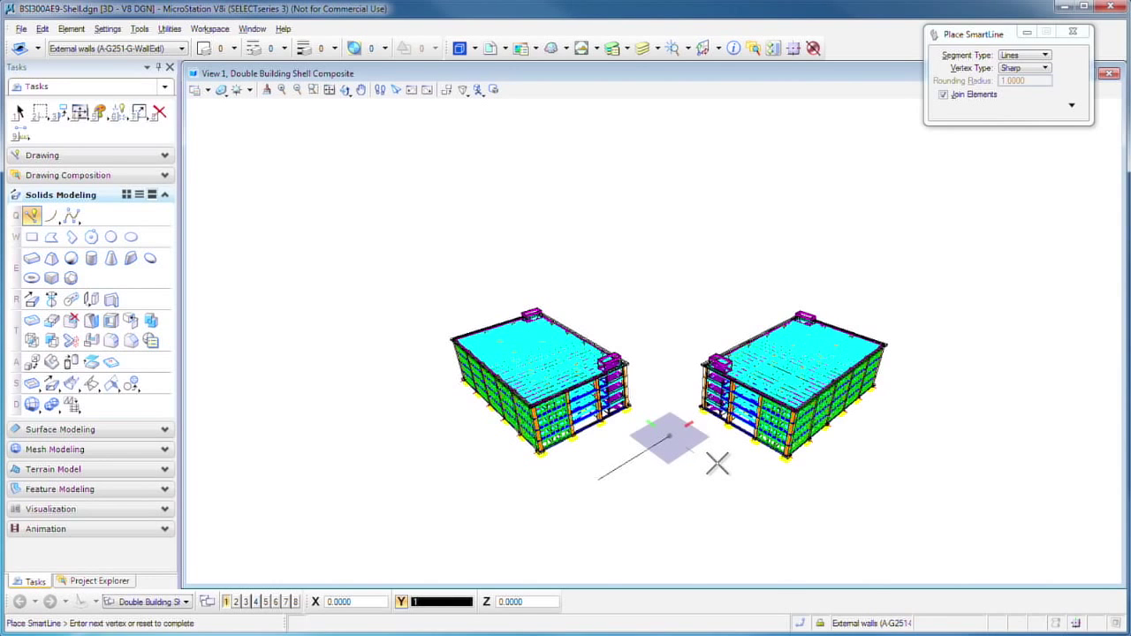
pyautogui.write('7000')
pyautogui.click(717, 463)
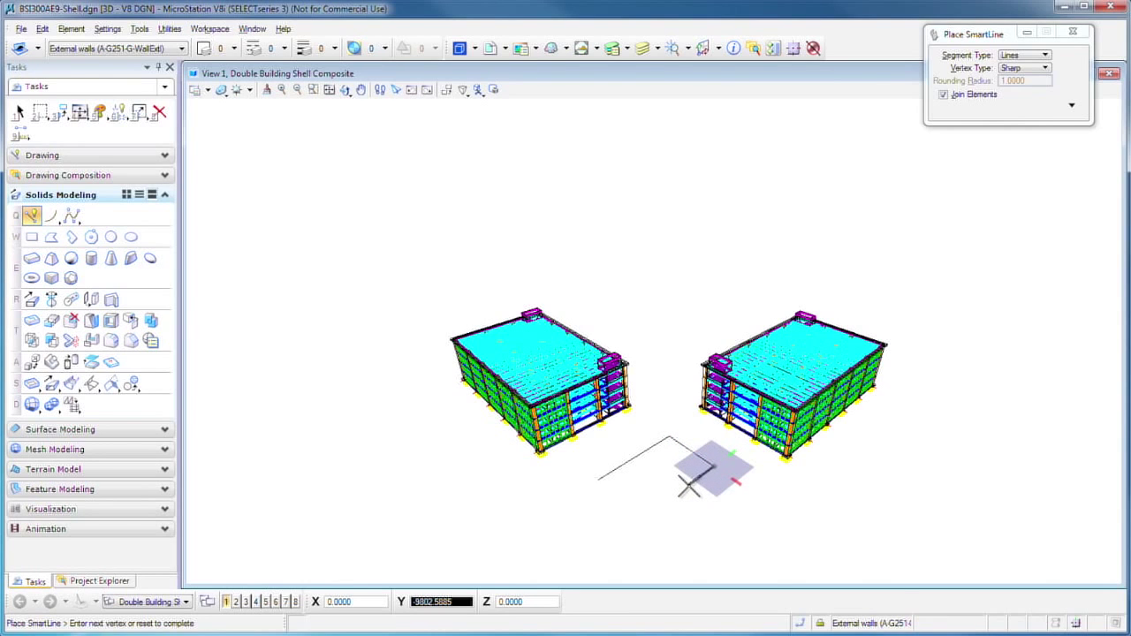
pyautogui.write('6000o')
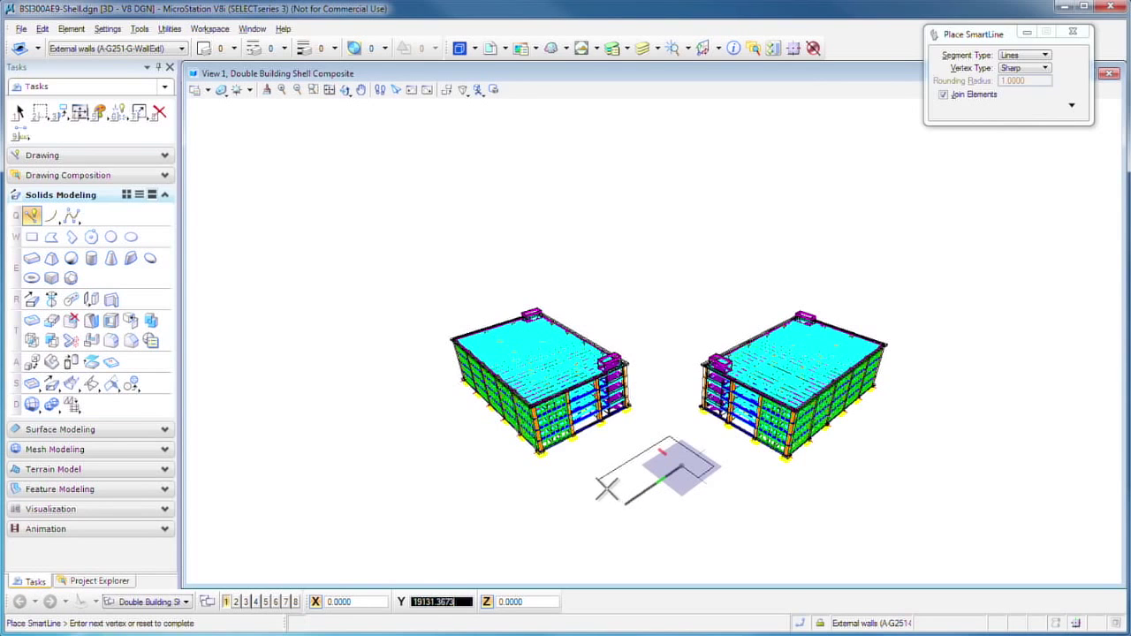
pyautogui.write('19000')
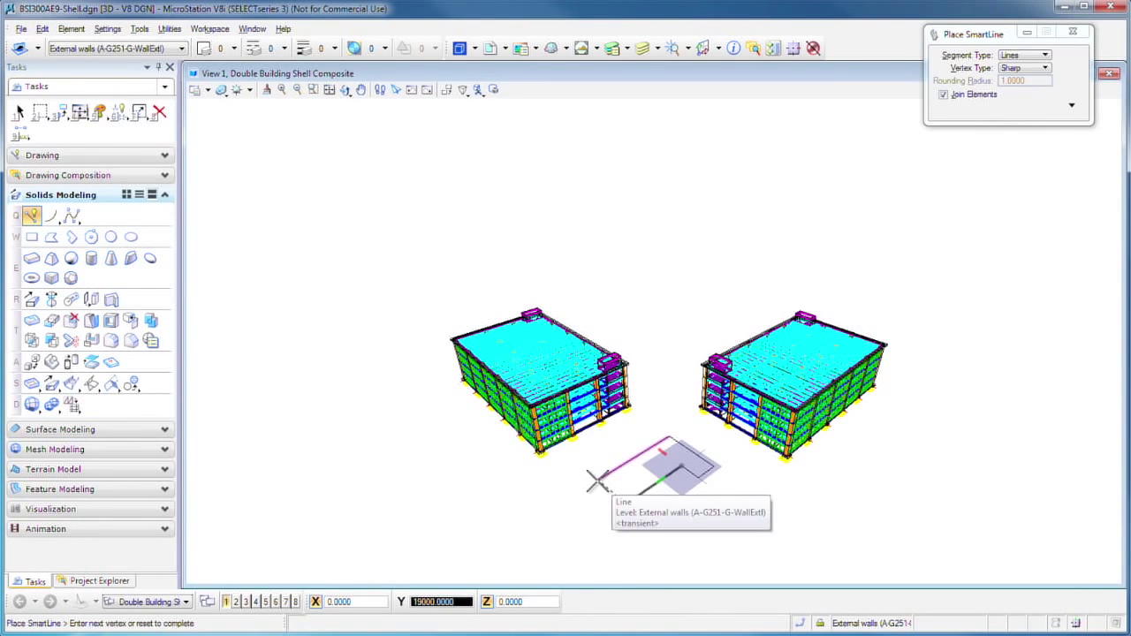
pyautogui.click(598, 481)
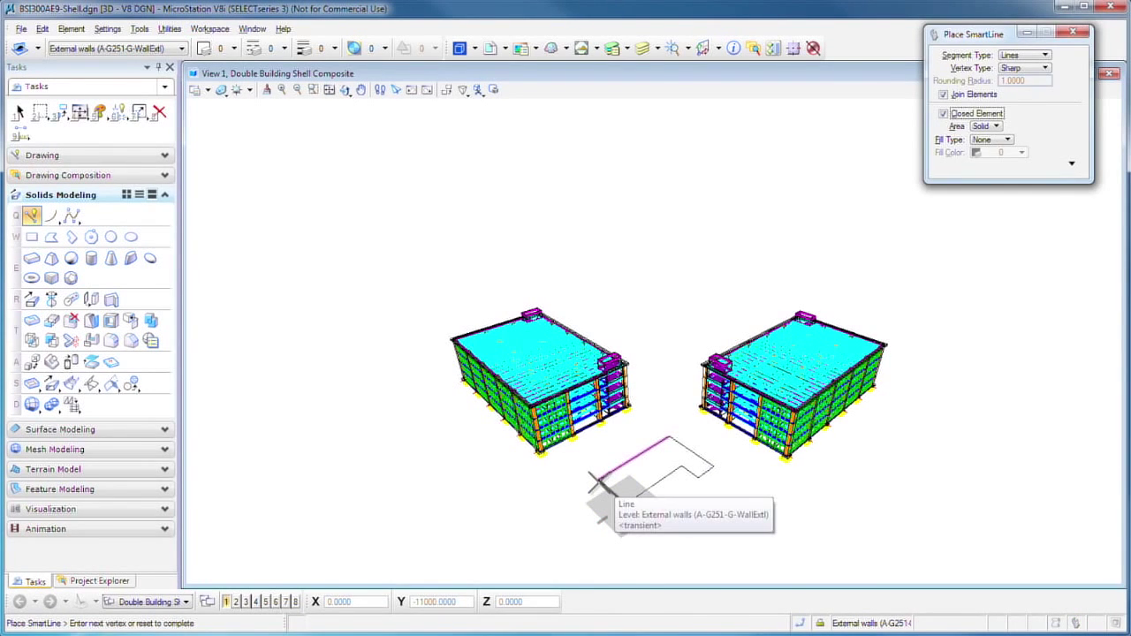
pyautogui.click(598, 481)
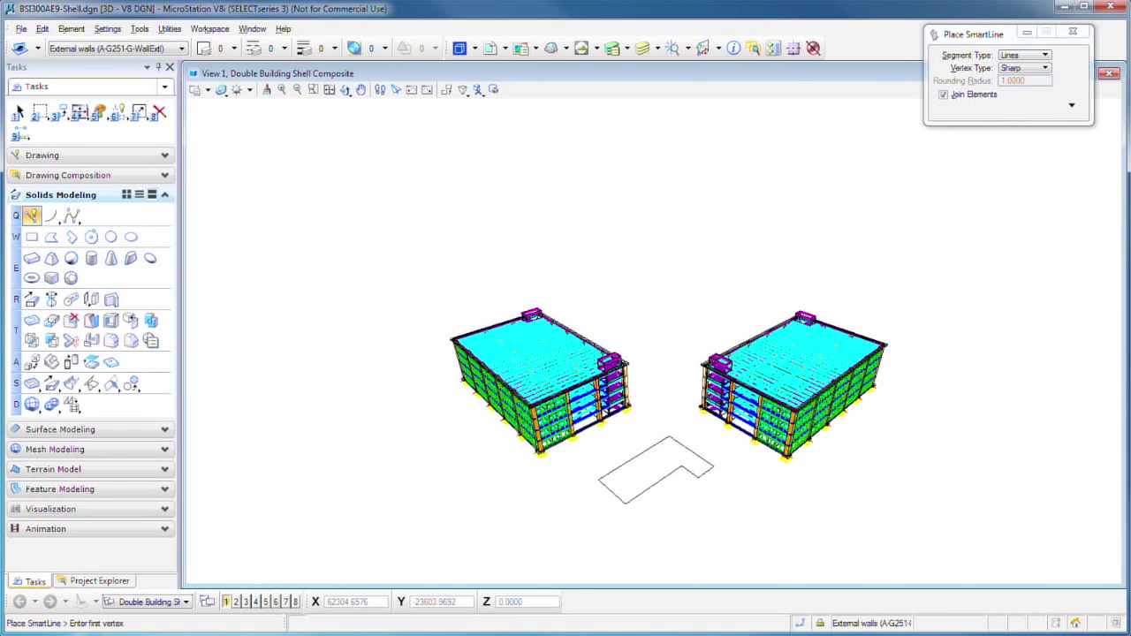
# Step: Fit both buildings and the outline in view and start Solid by Extrusion
pyautogui.click(329, 89)
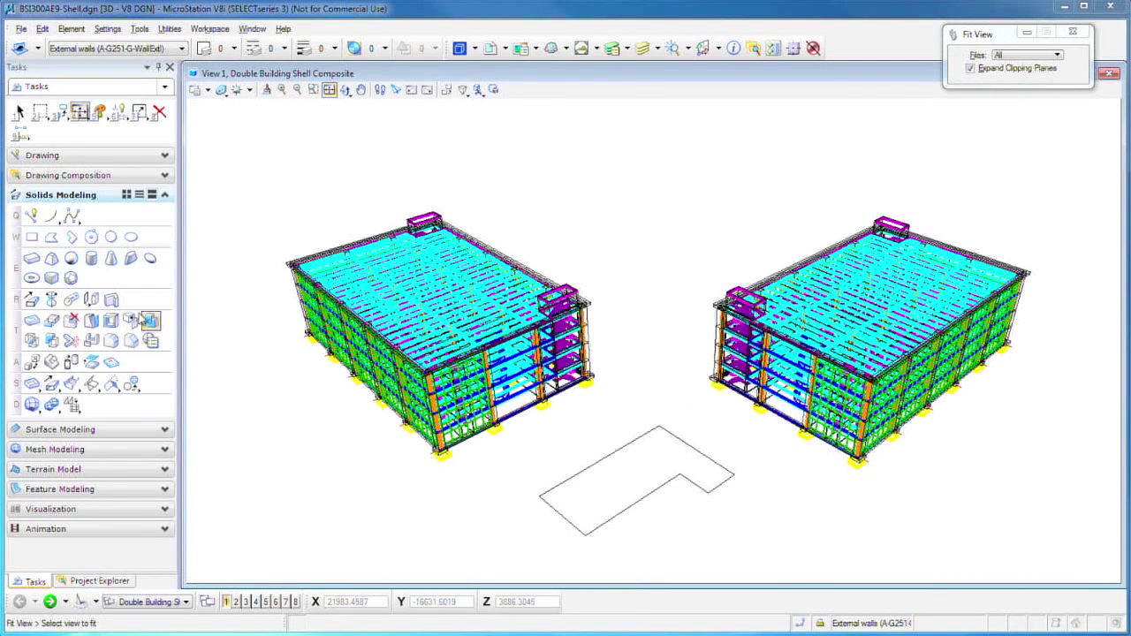
pyautogui.click(31, 300)
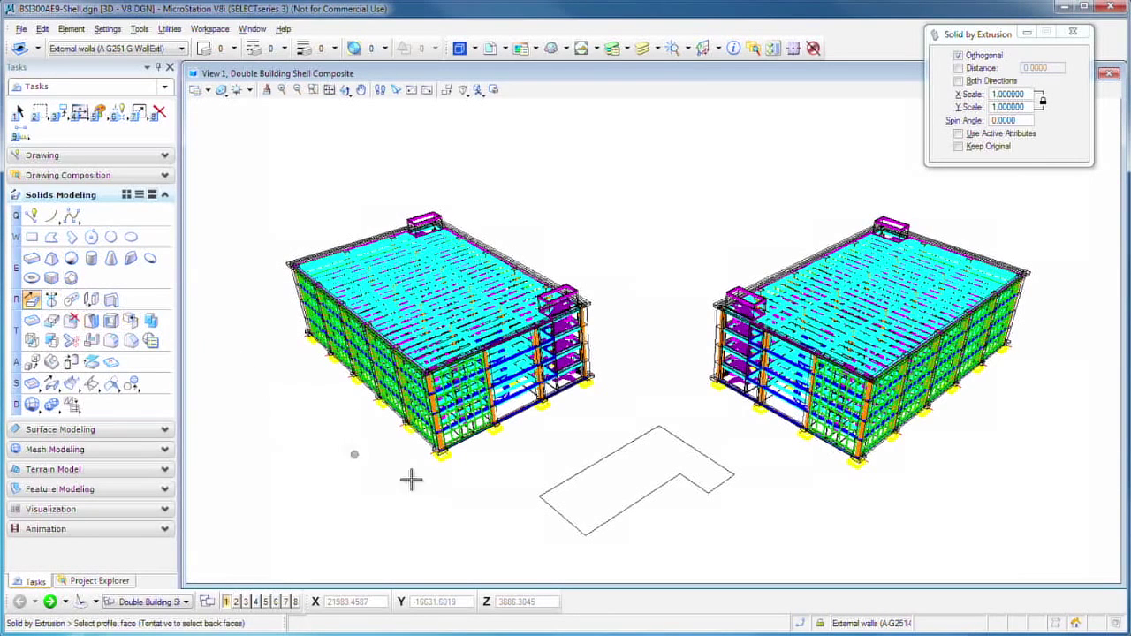
# Step: Extrude the L-shaped outline 60000 into a solid tower and fit the view
pyautogui.click(540, 492)
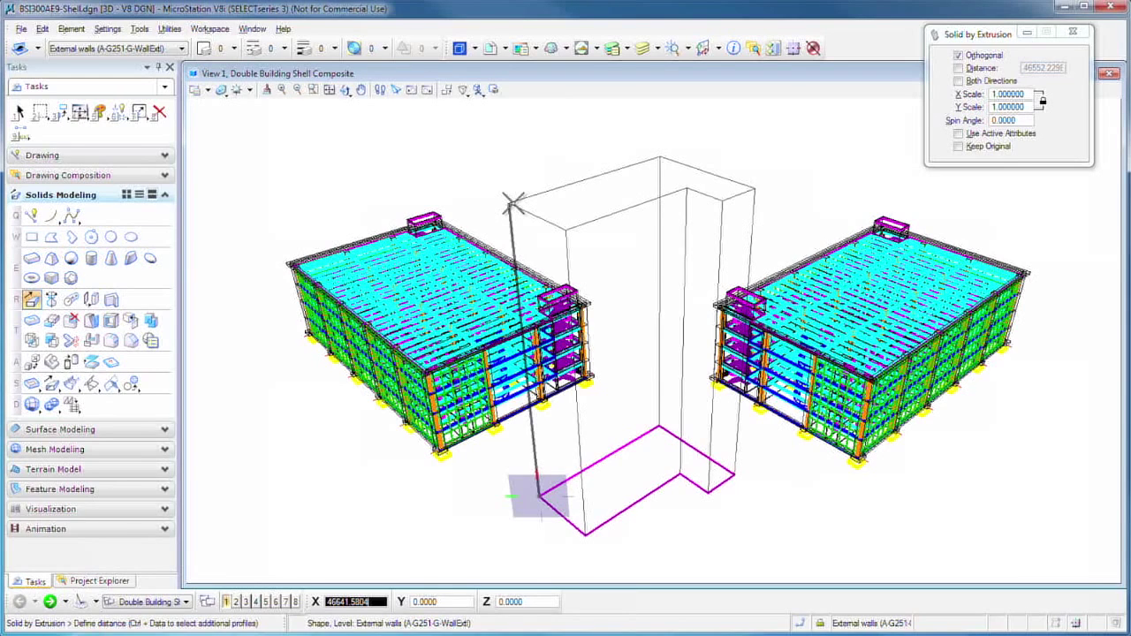
pyautogui.write('6000')
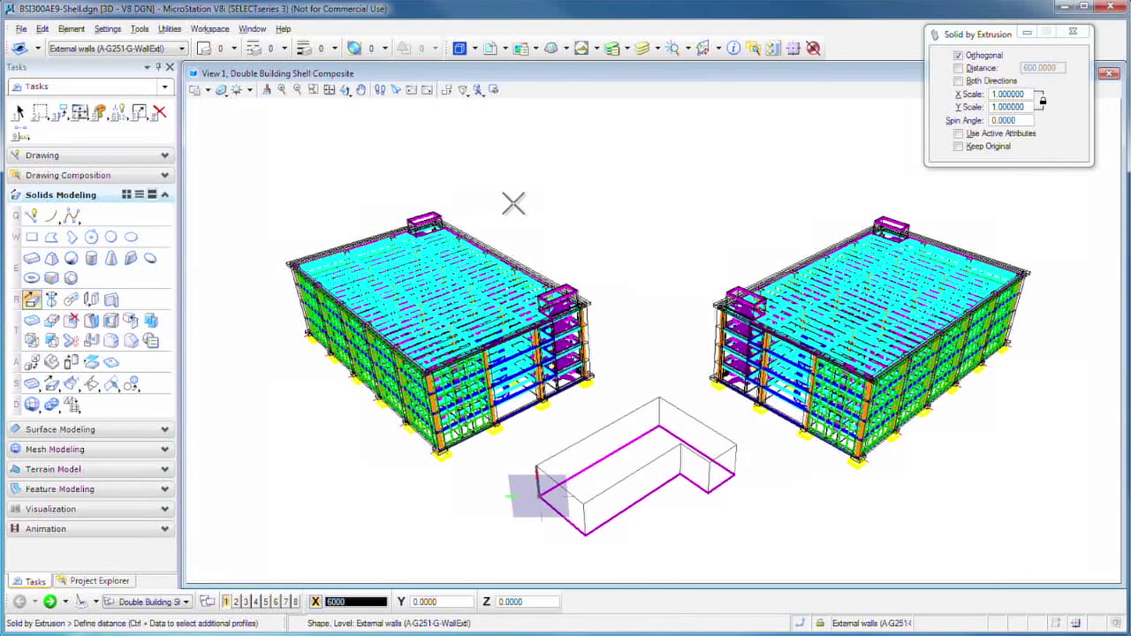
pyautogui.write('0')
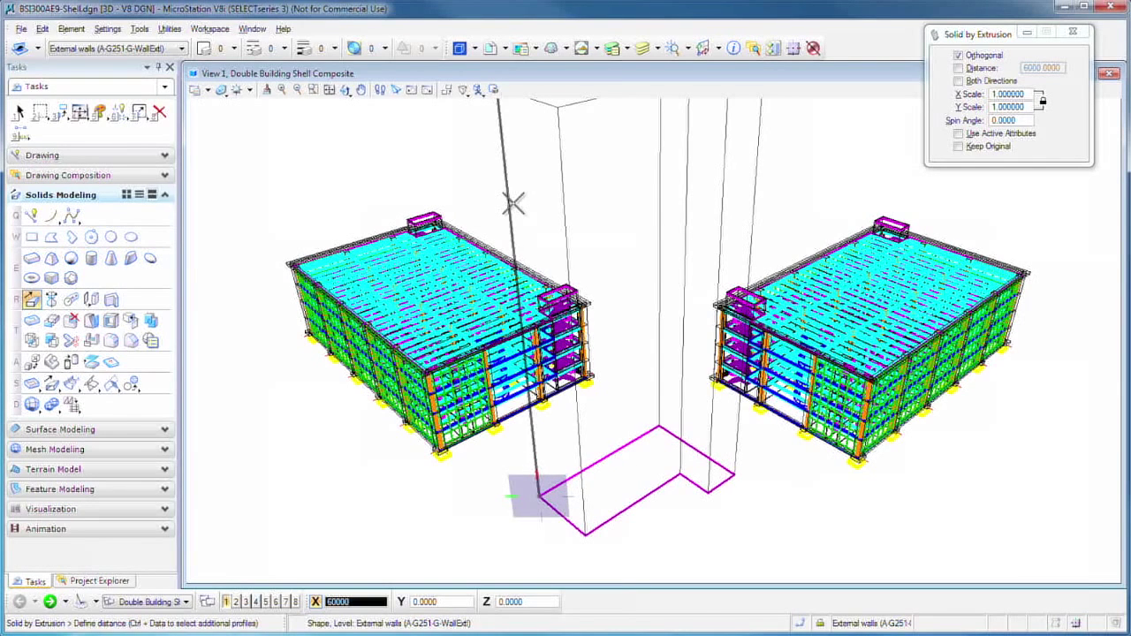
pyautogui.click(514, 203)
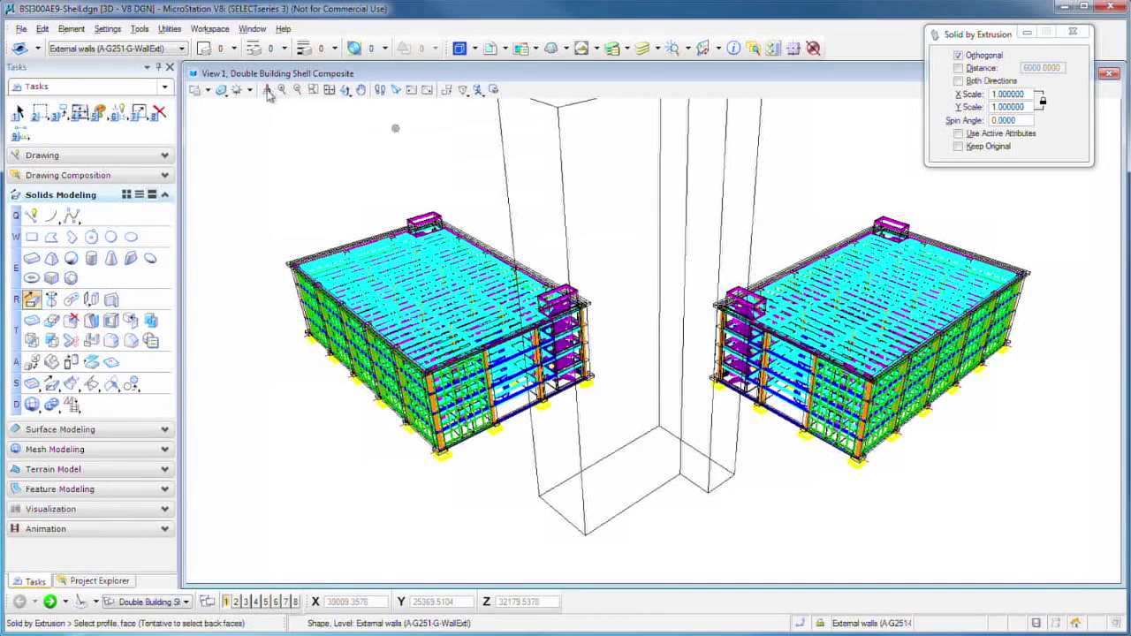
pyautogui.click(329, 90)
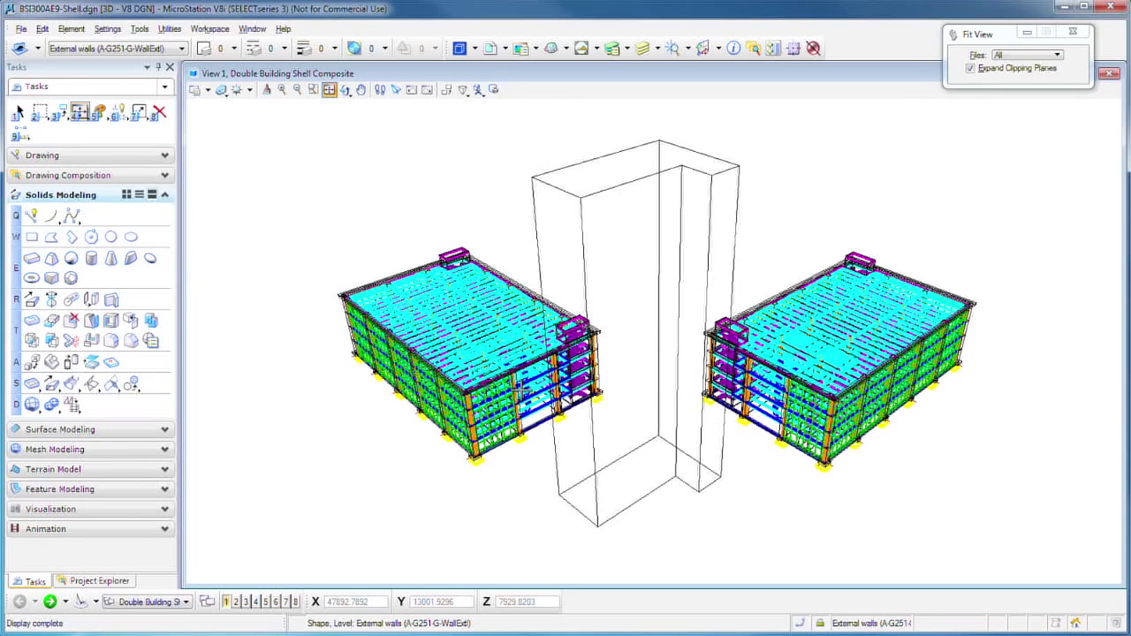
pyautogui.rightClick(1035, 106)
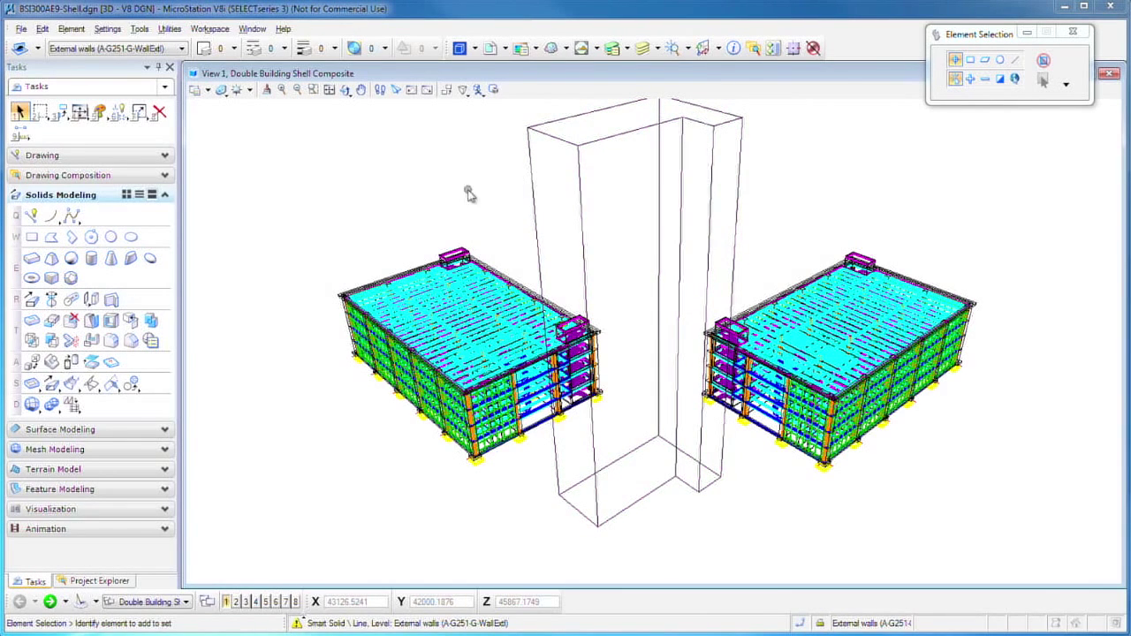
# Step: Pull the tower's top edge down with Modify Solid Entity in Edge mode, then fit the view
pyautogui.click(54, 326)
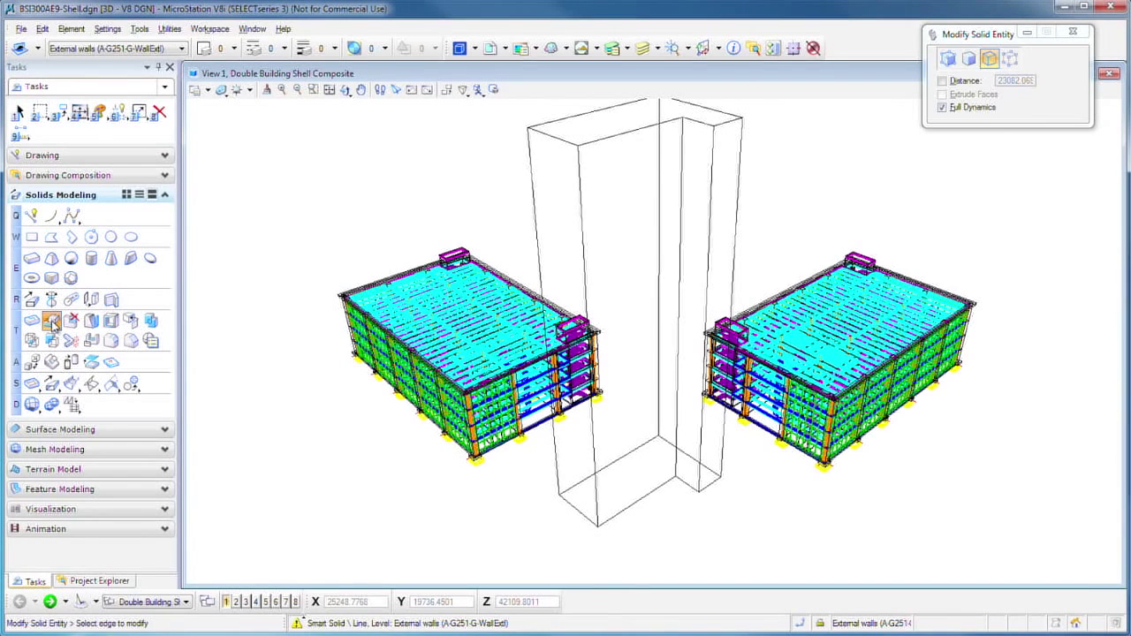
pyautogui.click(990, 59)
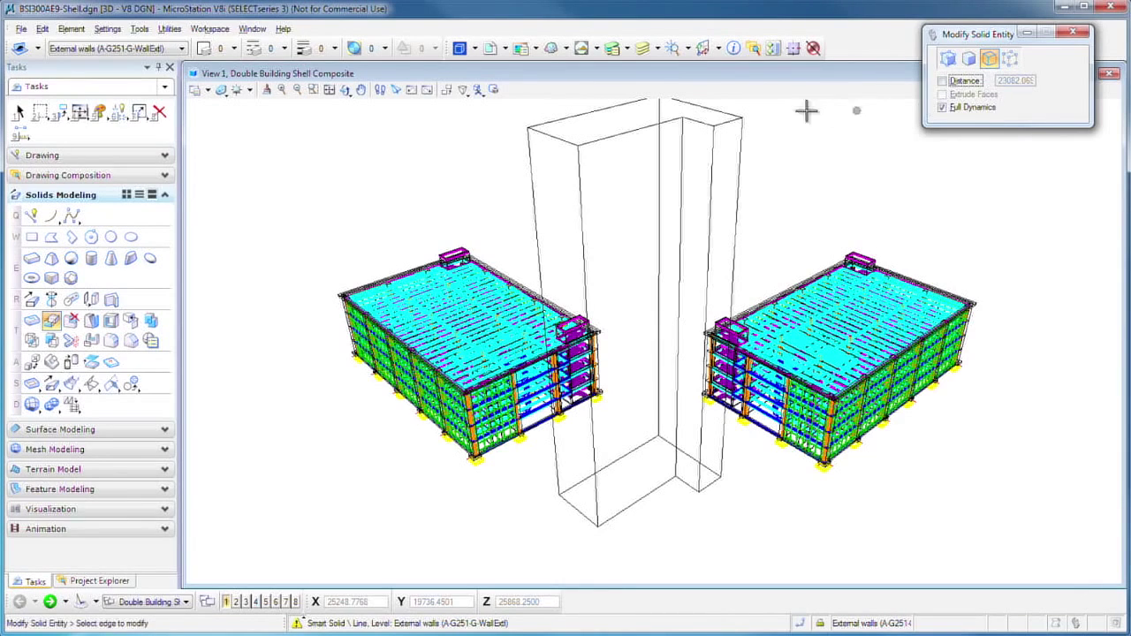
pyautogui.click(648, 123)
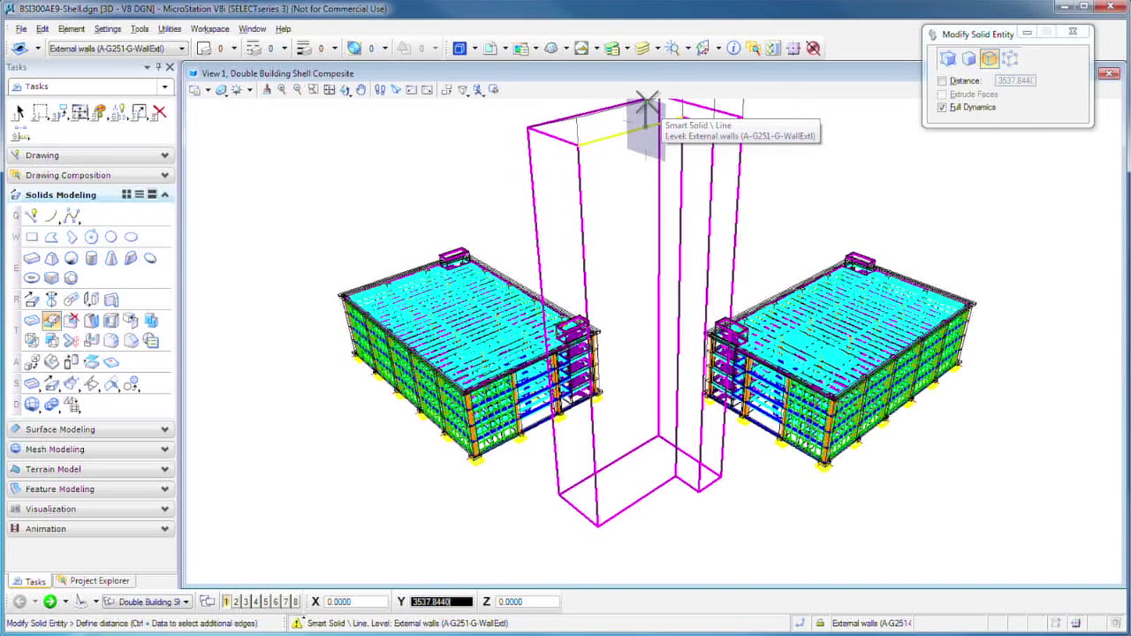
pyautogui.click(646, 104)
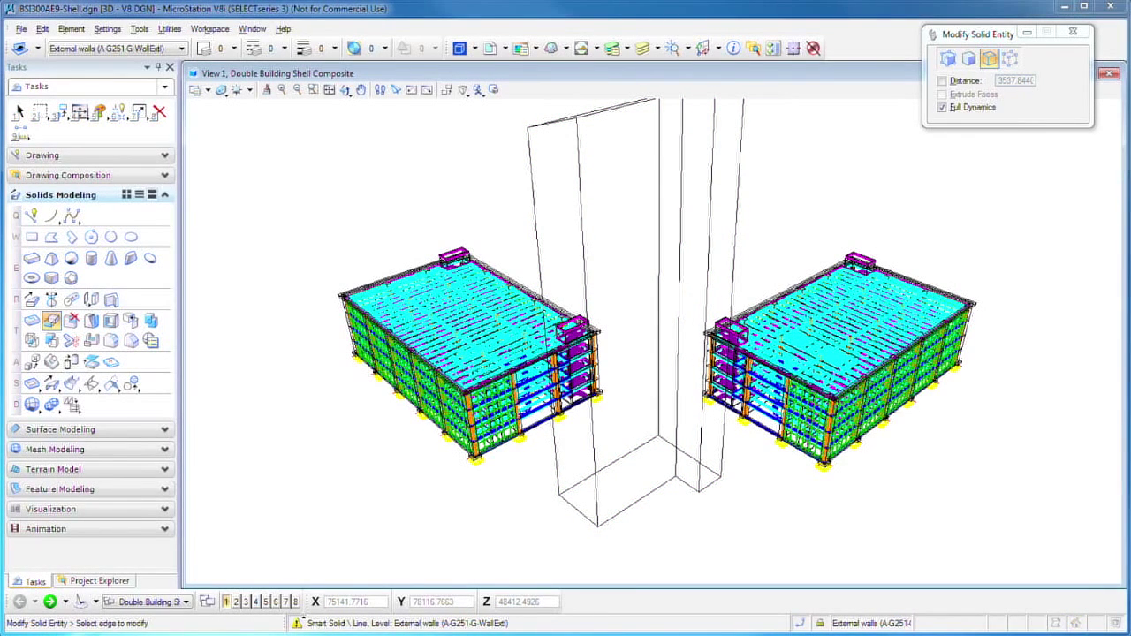
pyautogui.click(332, 96)
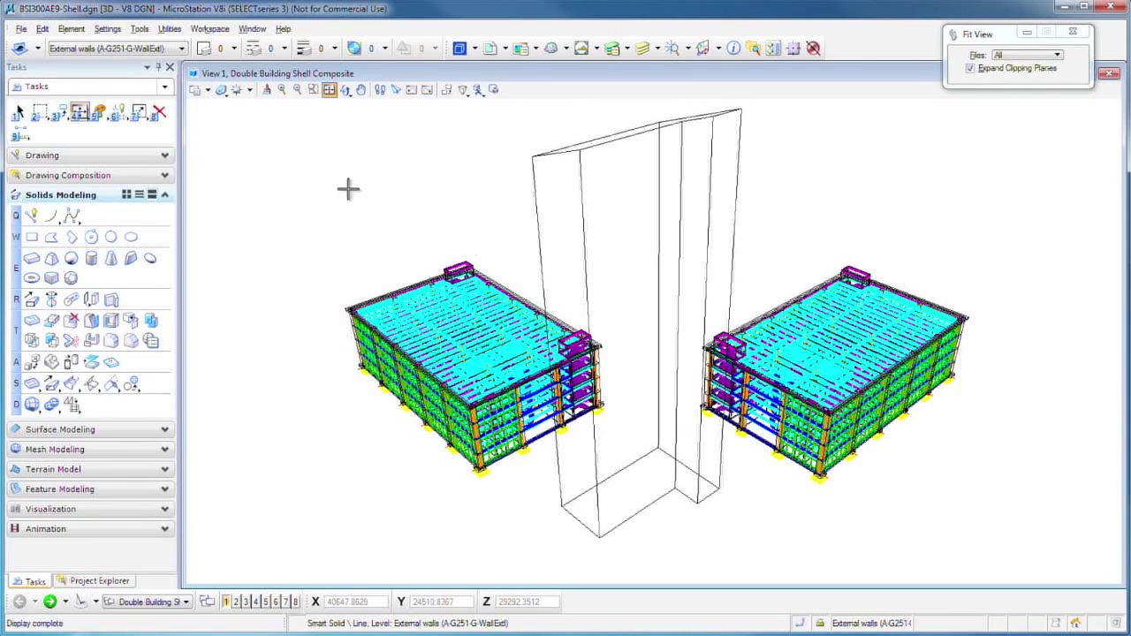
# Step: Check View Attributes without changes, then bring up the Display Style list
pyautogui.click(196, 92)
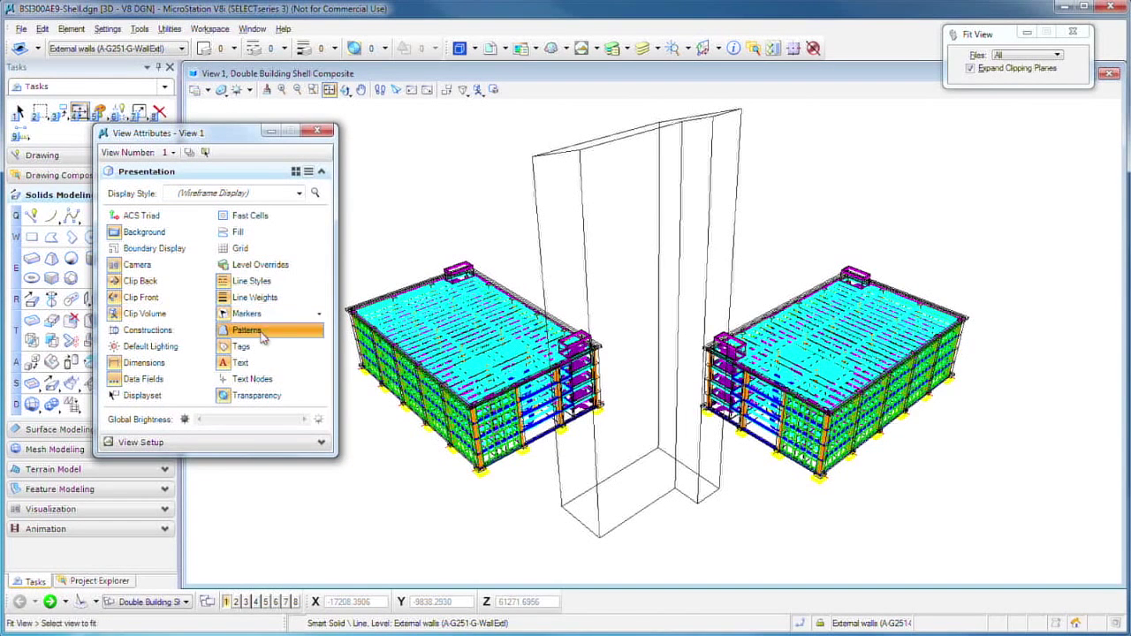
pyautogui.click(317, 133)
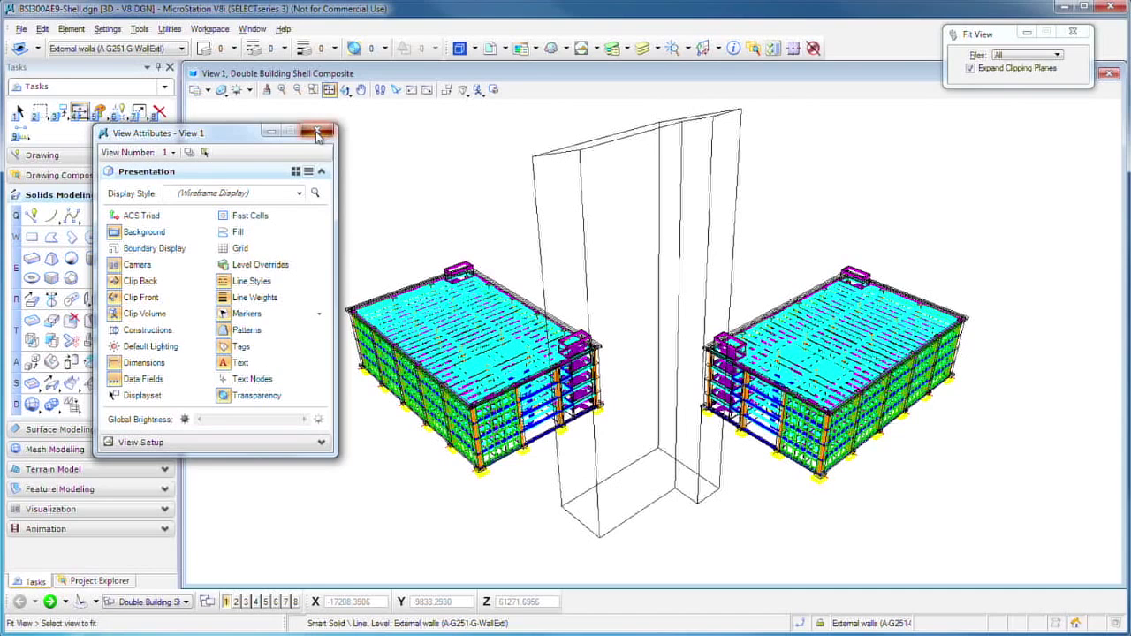
pyautogui.click(222, 91)
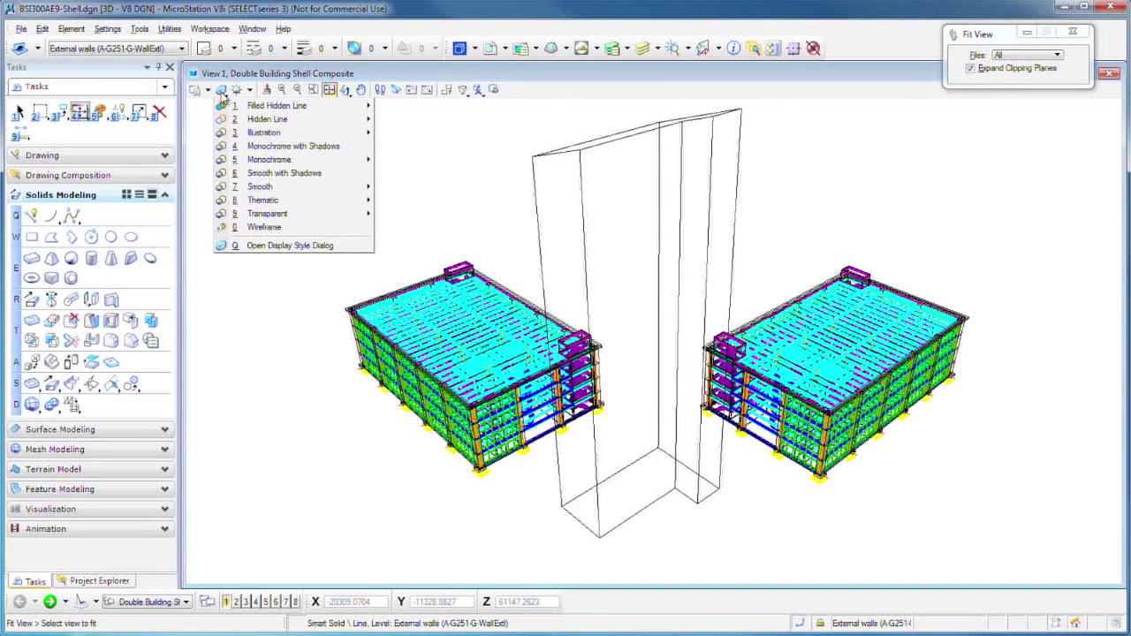
# Step: Apply the Illustration (Ignore Lighting) display style to View 1
pyautogui.moveTo(283, 126)
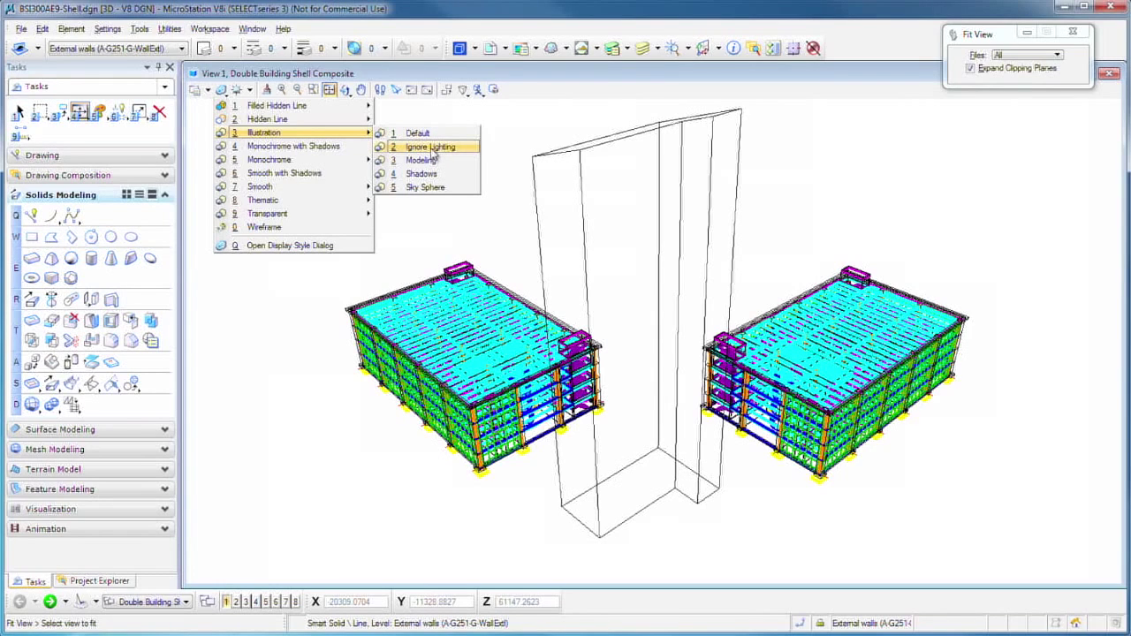
pyautogui.click(434, 149)
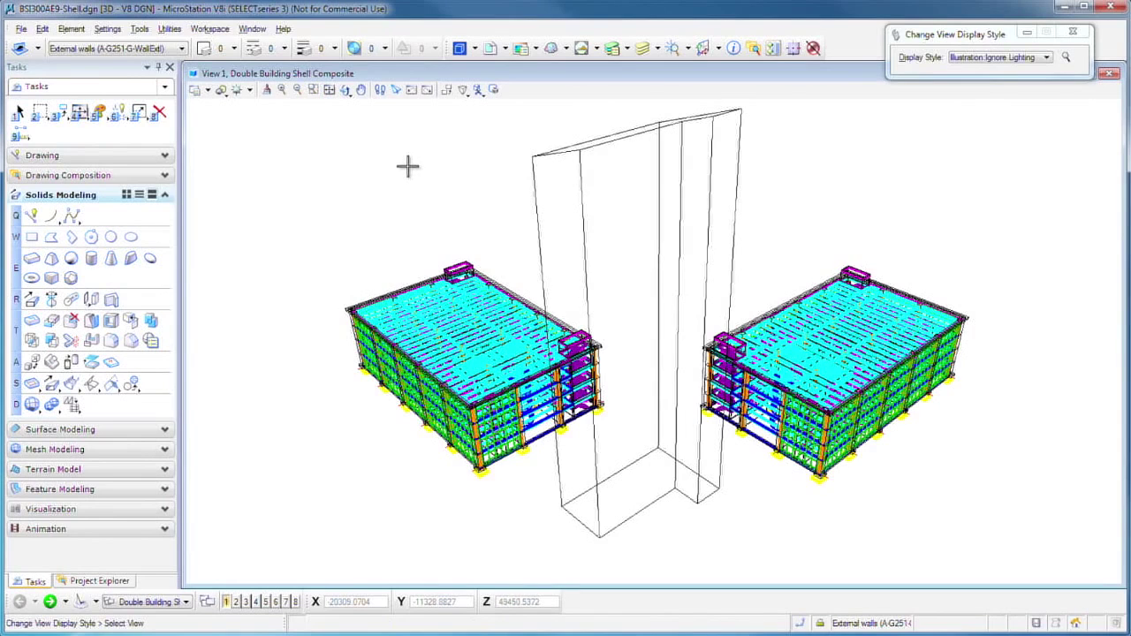
pyautogui.click(408, 166)
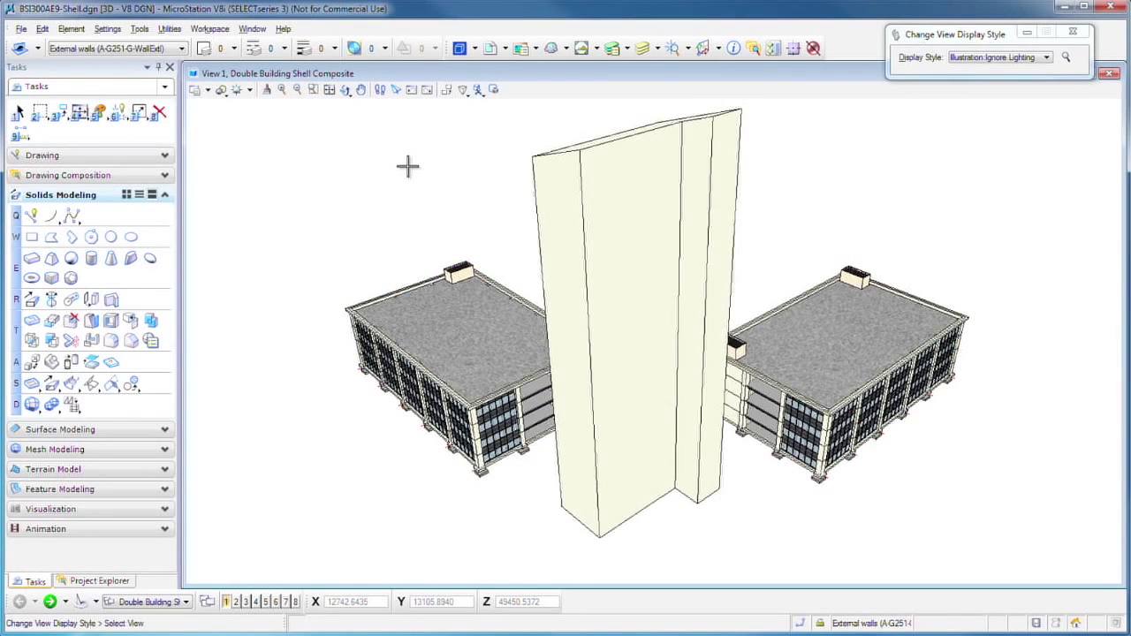